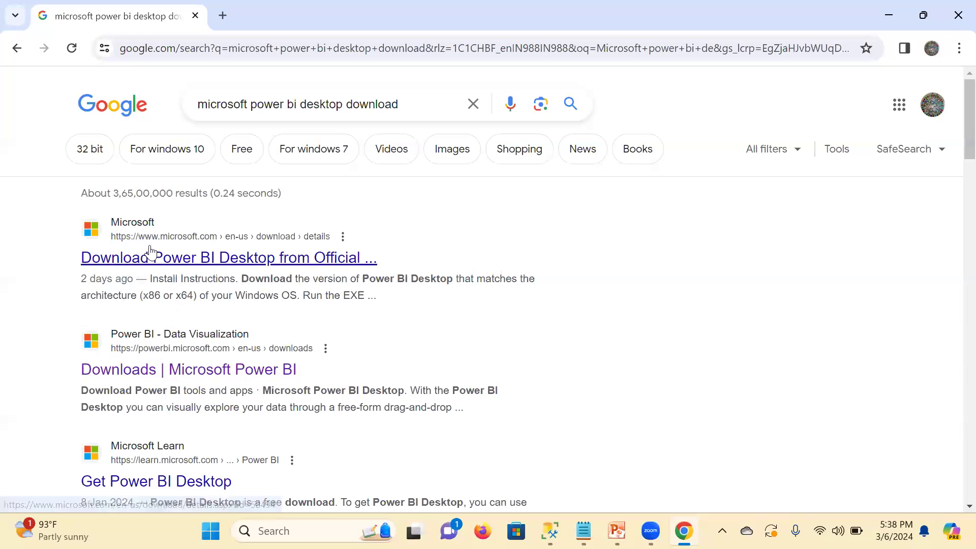
- Open Microsoft's Power BI Desktop download page from the search results and examine its version, file and feature details
left_click(162, 260)
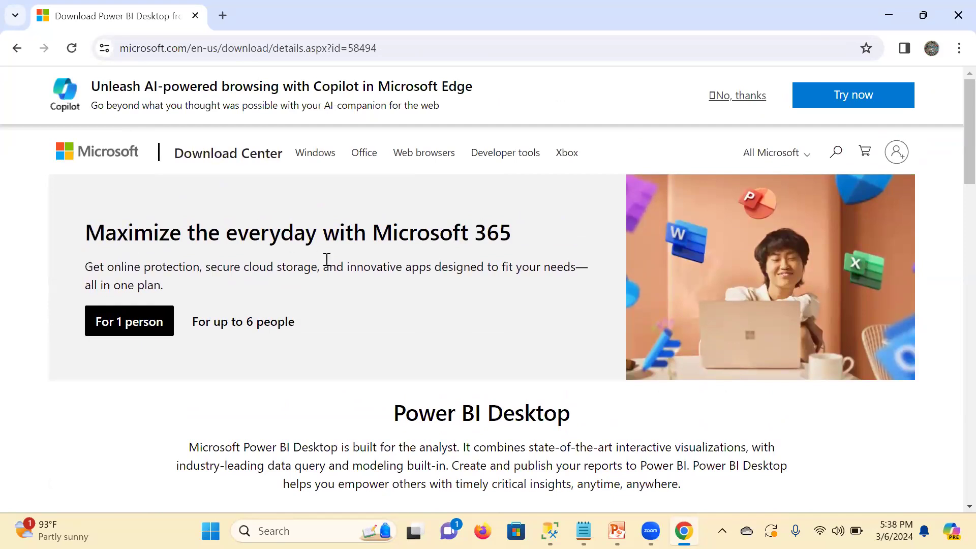
scroll(327, 260, "down", 10)
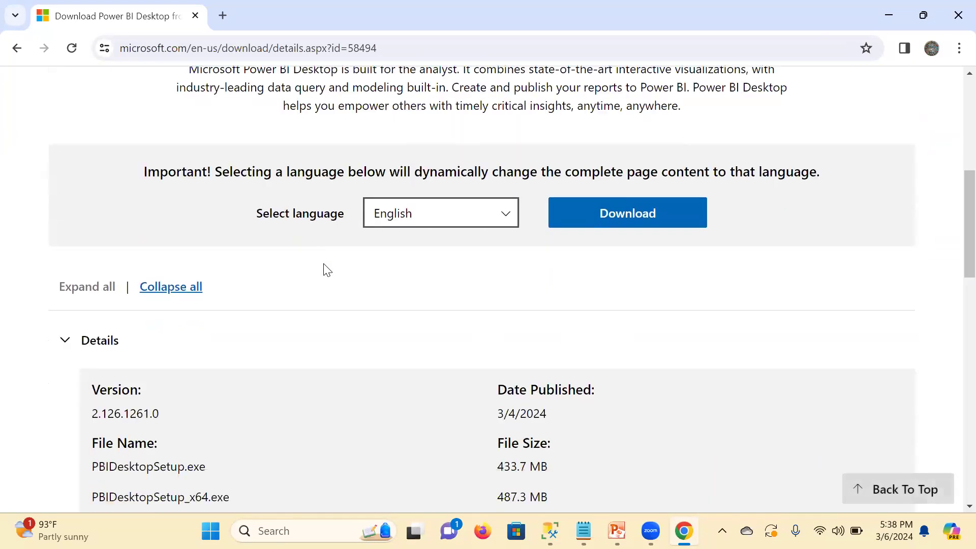
scroll(324, 265, "down", 4)
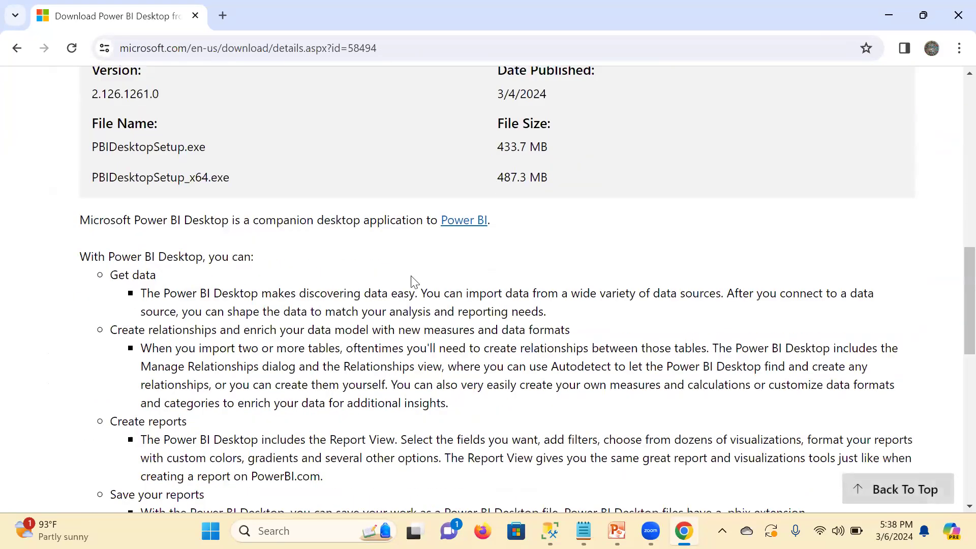
scroll(620, 305, "down", 5)
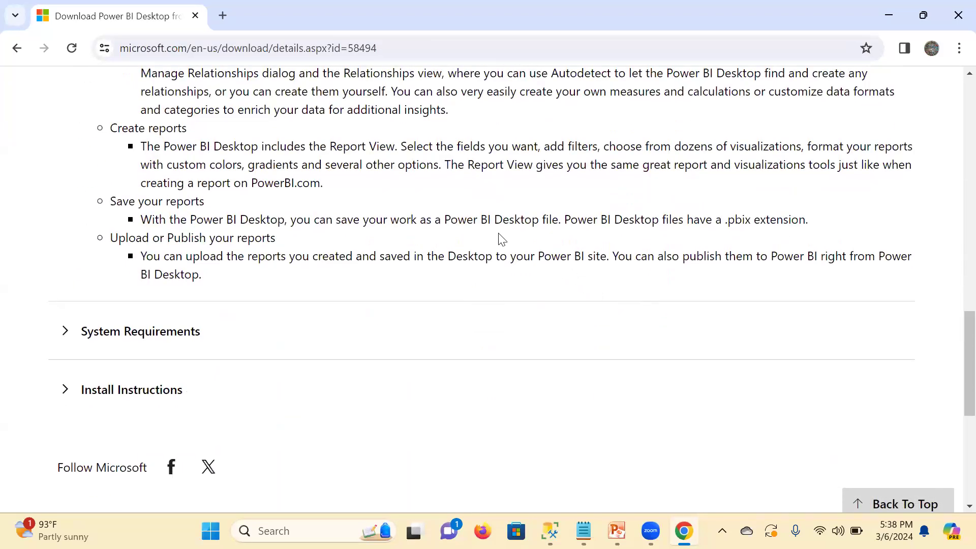
scroll(487, 229, "down", 4)
scroll(930, 315, "up", 8)
scroll(954, 337, "down", 1)
scroll(954, 325, "up", 3)
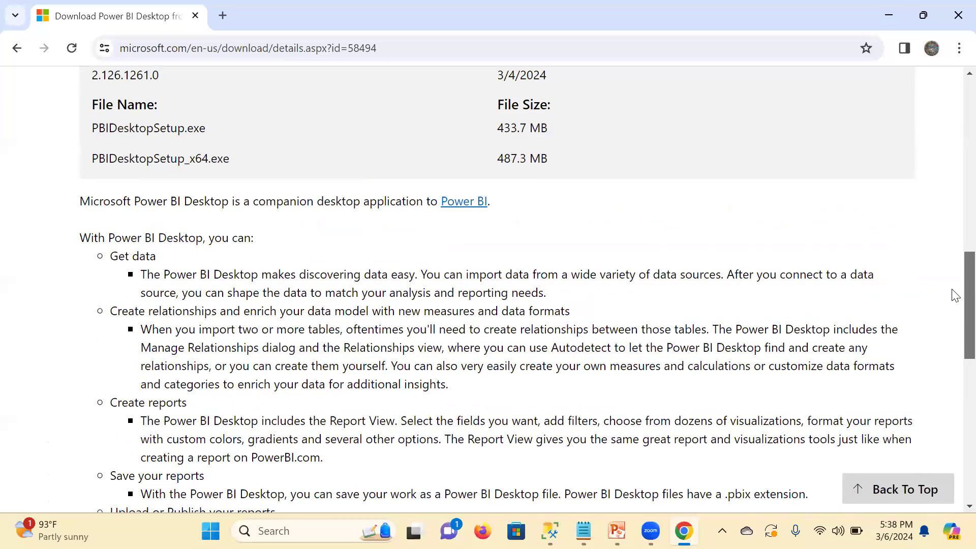
scroll(955, 285, "up", 2)
scroll(954, 271, "up", 6)
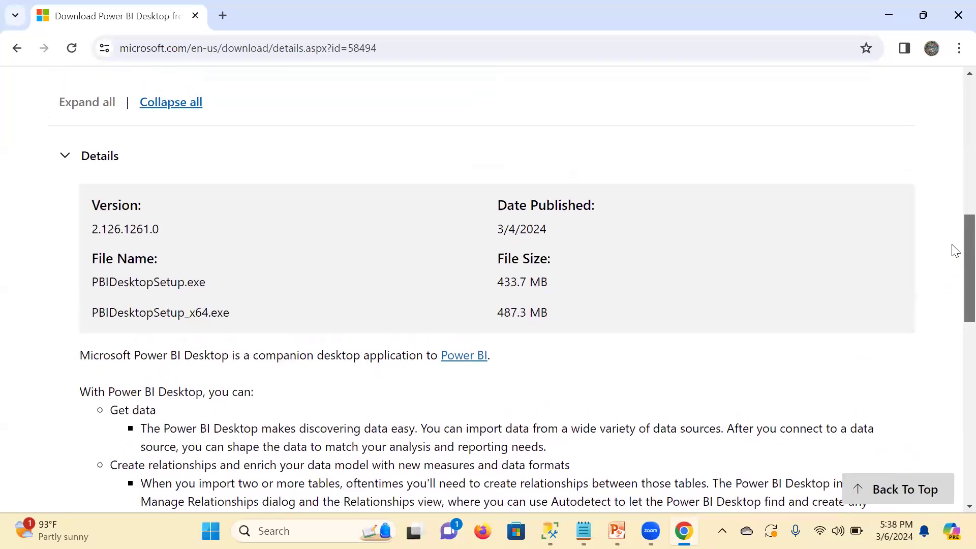
scroll(954, 188, "up", 2)
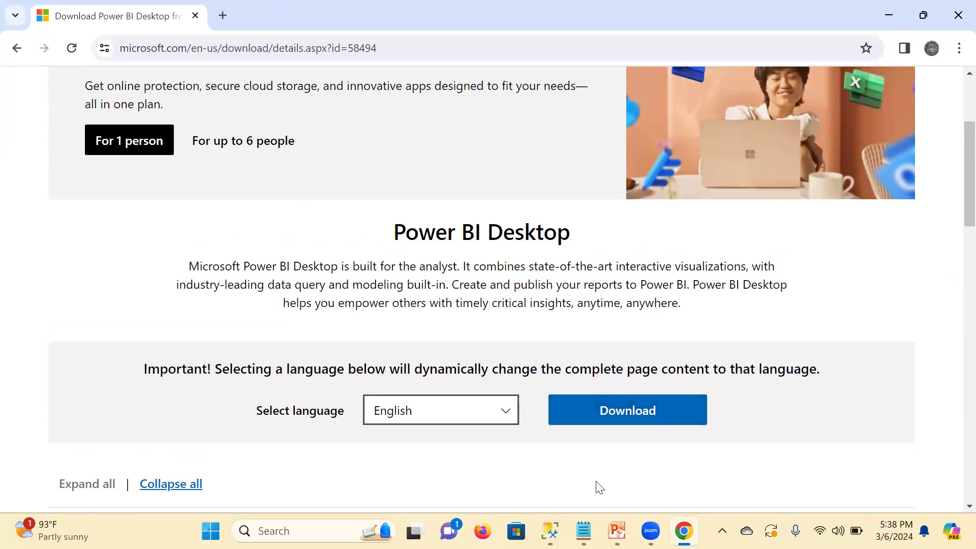
- View the installer files offered for Power BI Desktop and dismiss the list without downloading
left_click(611, 425)
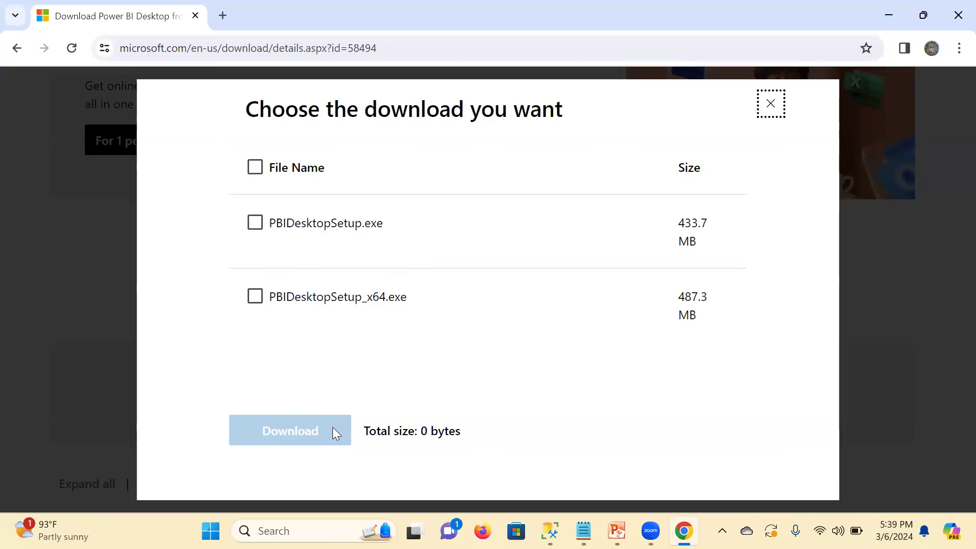
left_click(771, 107)
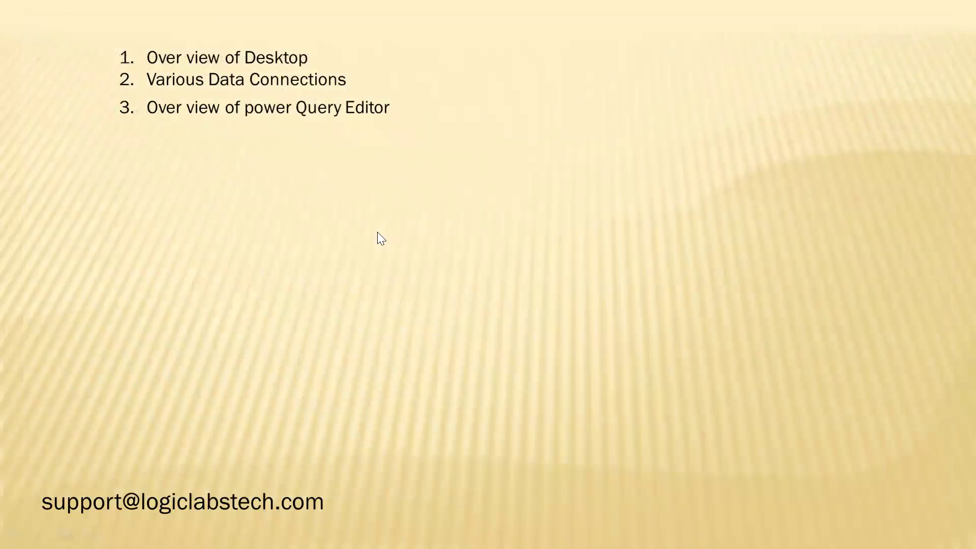
- Search Windows for "power" and launch Power BI Desktop
key("super")
type("power")
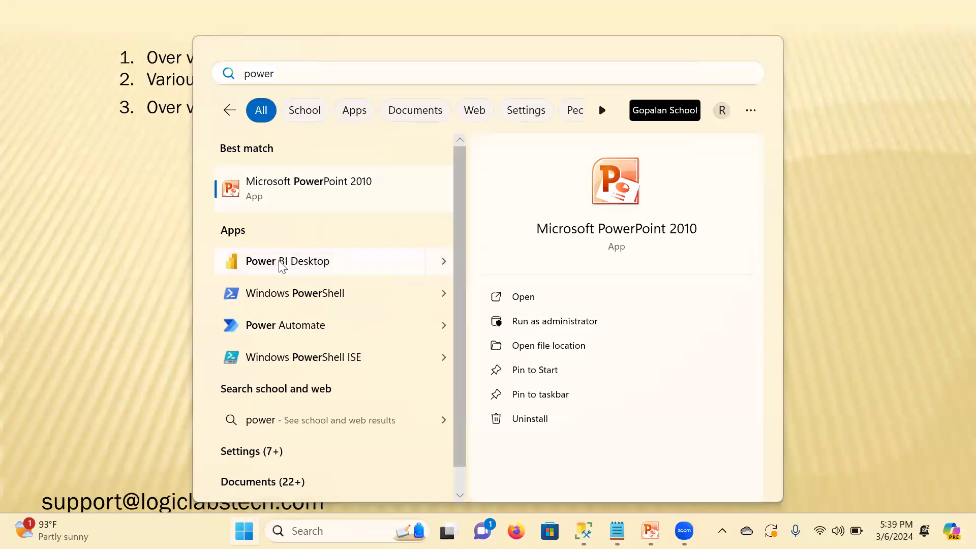
left_click(279, 261)
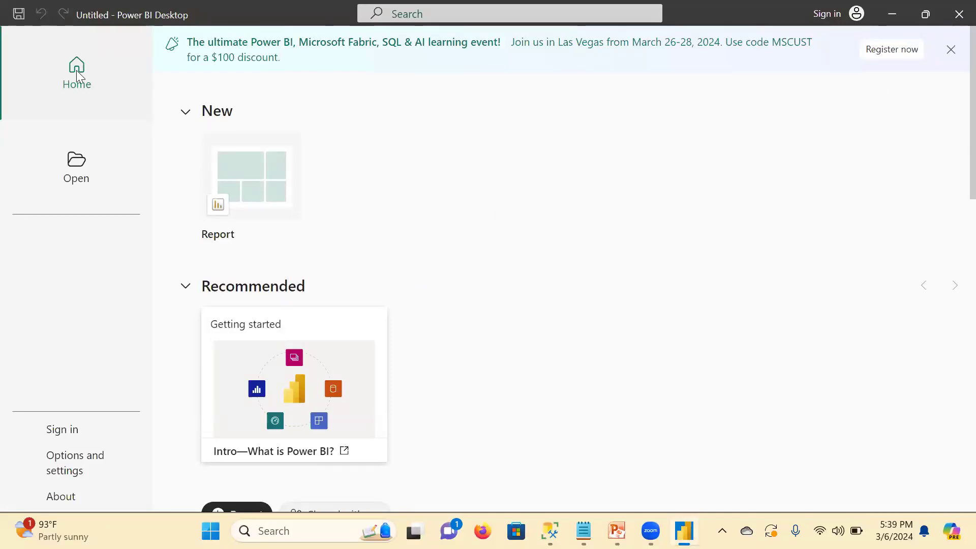
- Look through the recommended content and recent reports on the start screen, and close Power BI Desktop
scroll(421, 427, "down", 3)
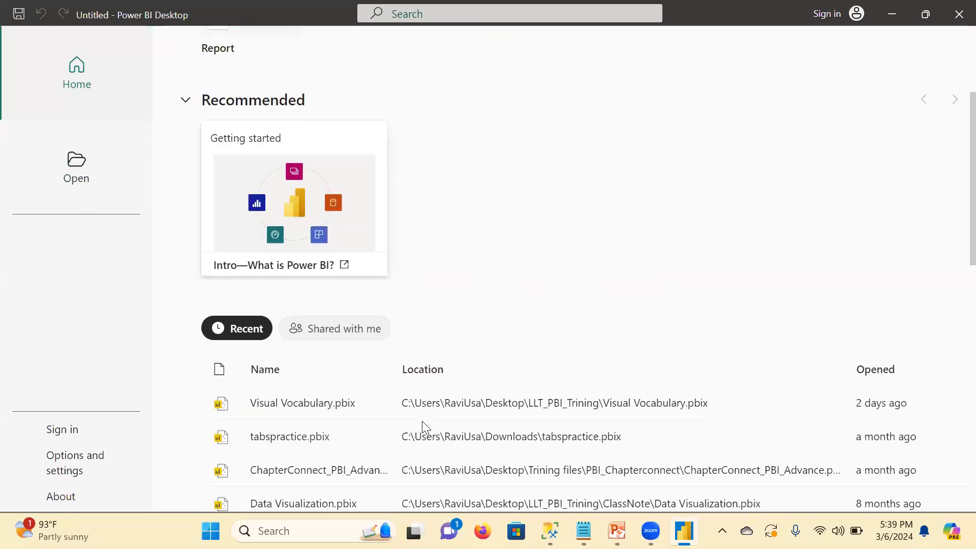
scroll(422, 427, "down", 2)
scroll(622, 303, "down", 2)
scroll(954, 31, "up", 3)
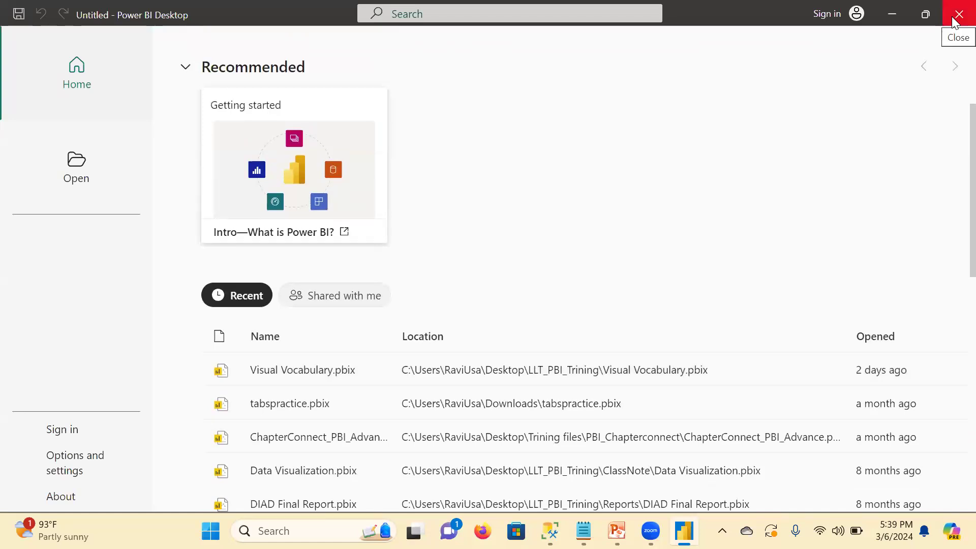
left_click(953, 21)
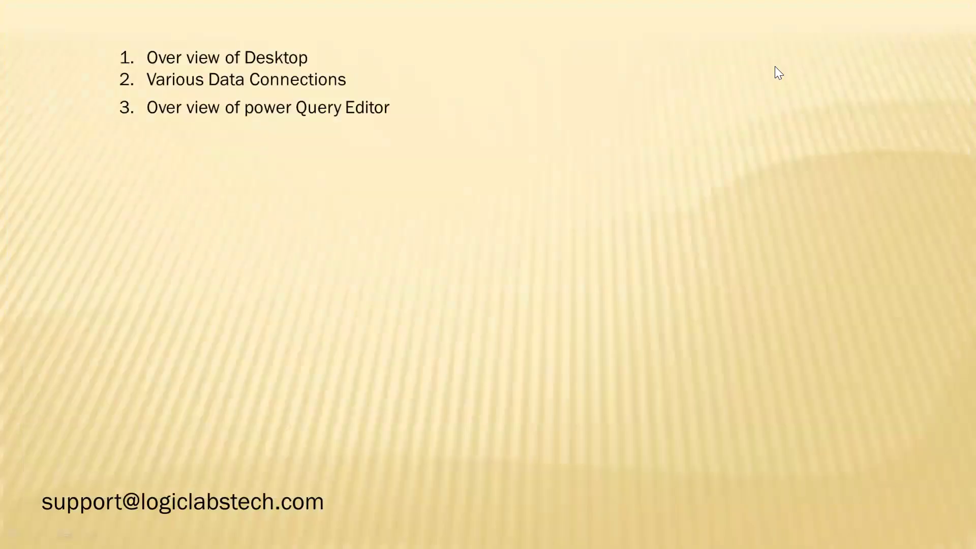
- Launch Power BI Desktop again from a Windows search for "power" and create a new blank report
key("super")
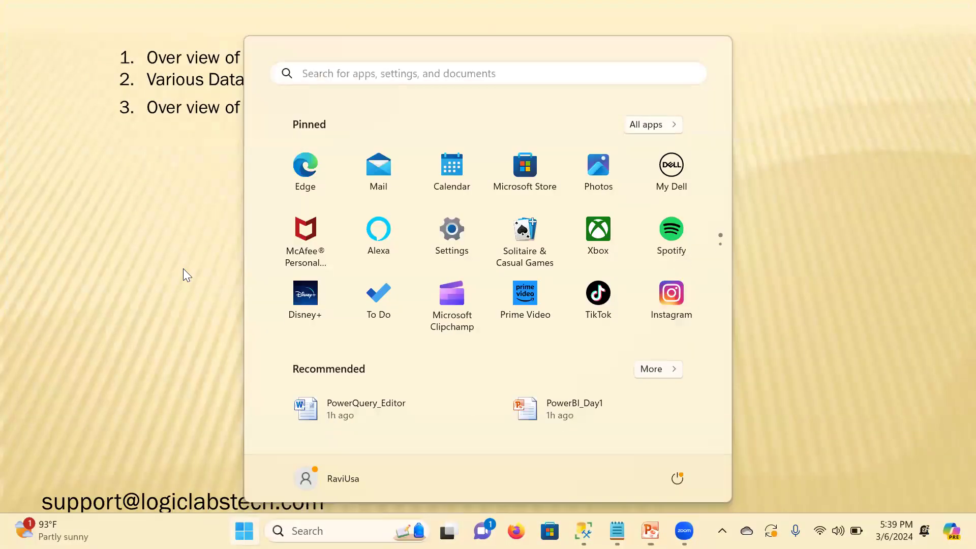
type("power")
left_click(286, 188)
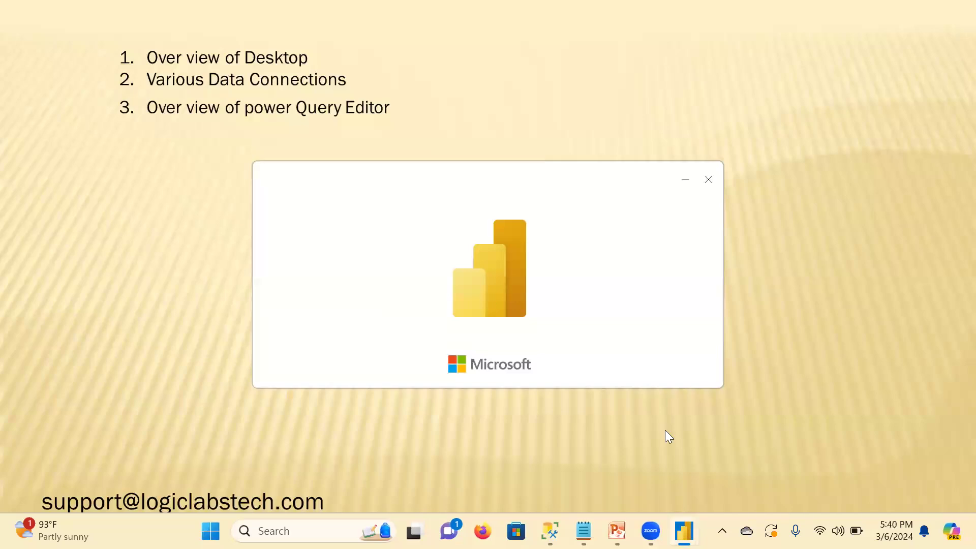
mouse_move(684, 530)
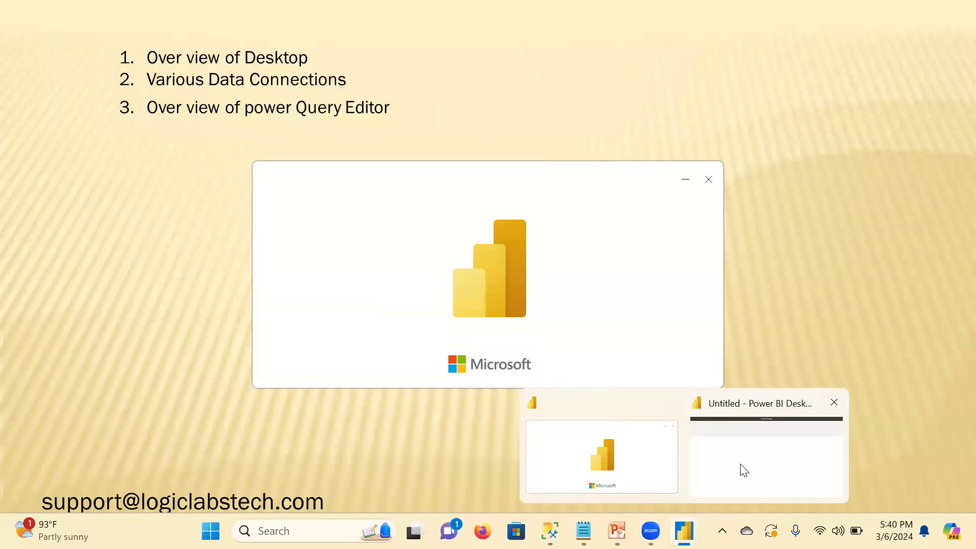
left_click(631, 464)
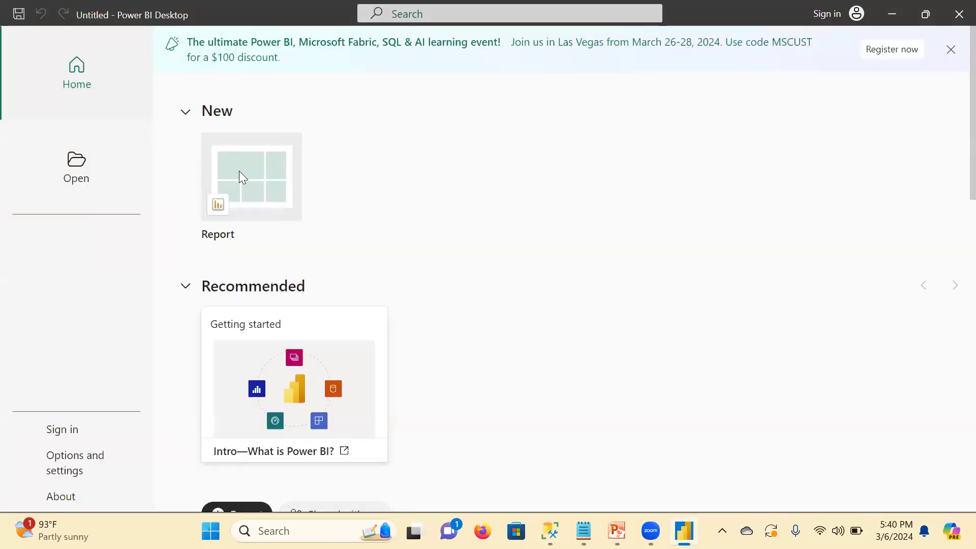
left_click(239, 172)
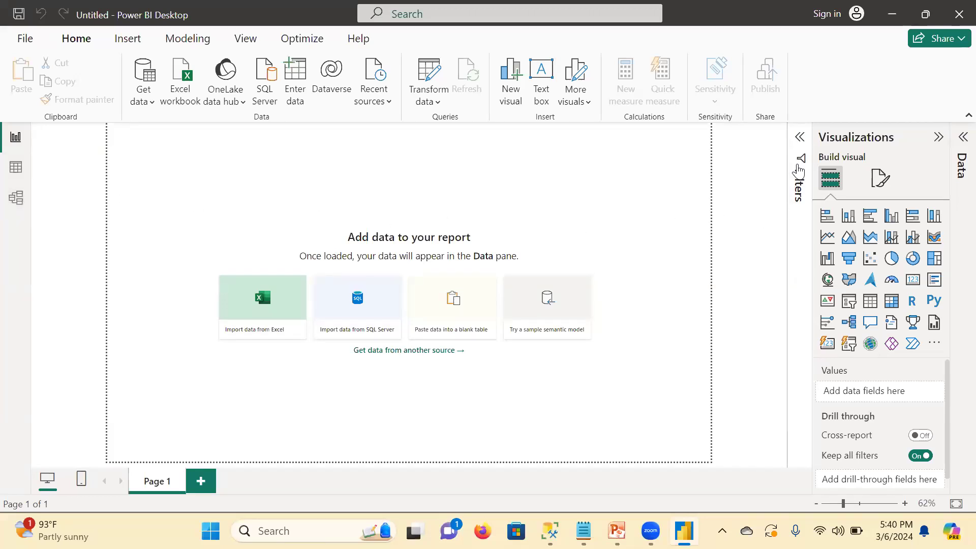
- Show the Data pane beside the Visualizations pane with Filters collapsed, and switch the report to Table view
left_click(800, 137)
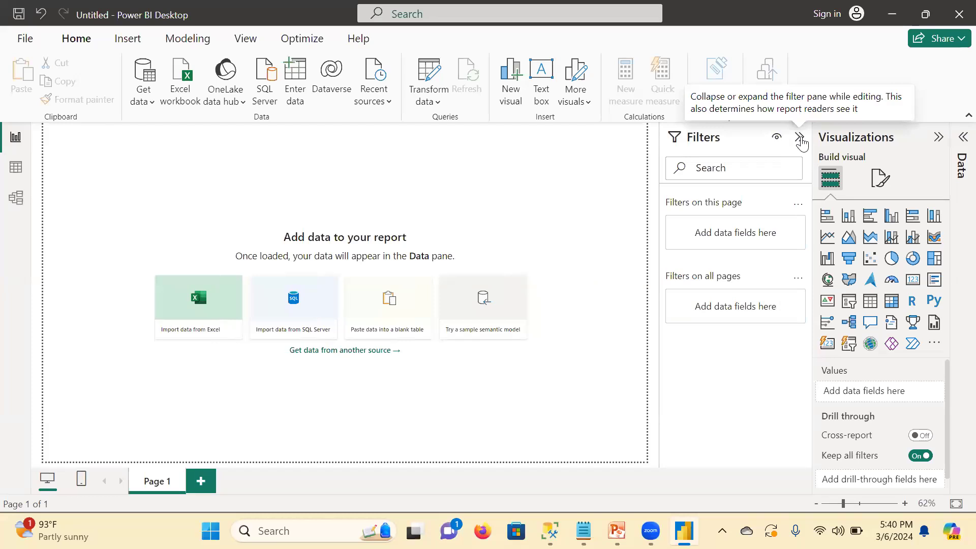
left_click(800, 138)
left_click(938, 136)
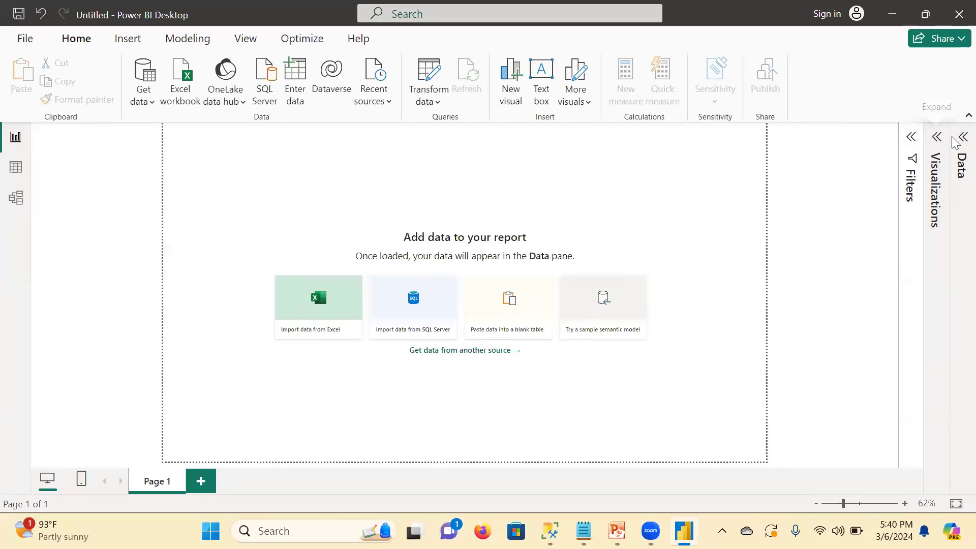
left_click(956, 138)
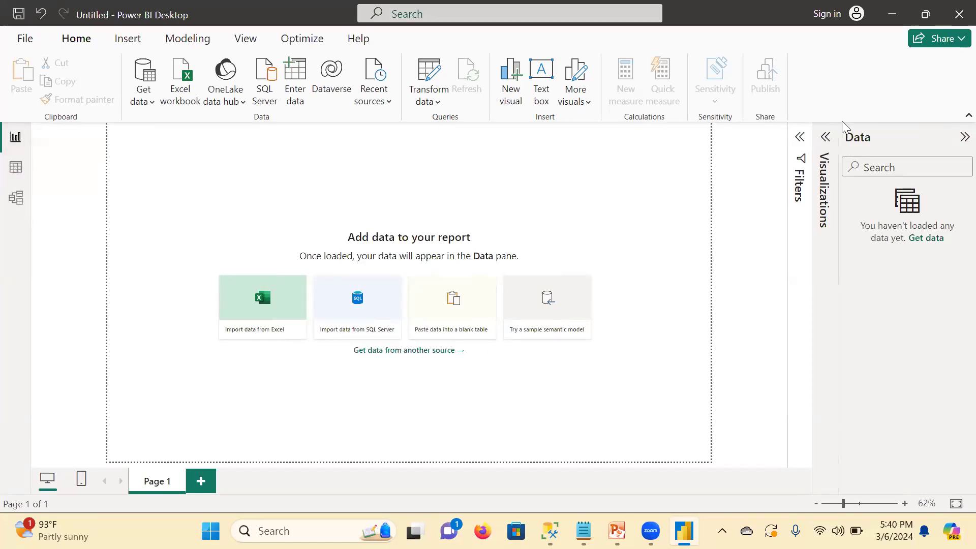
left_click(825, 137)
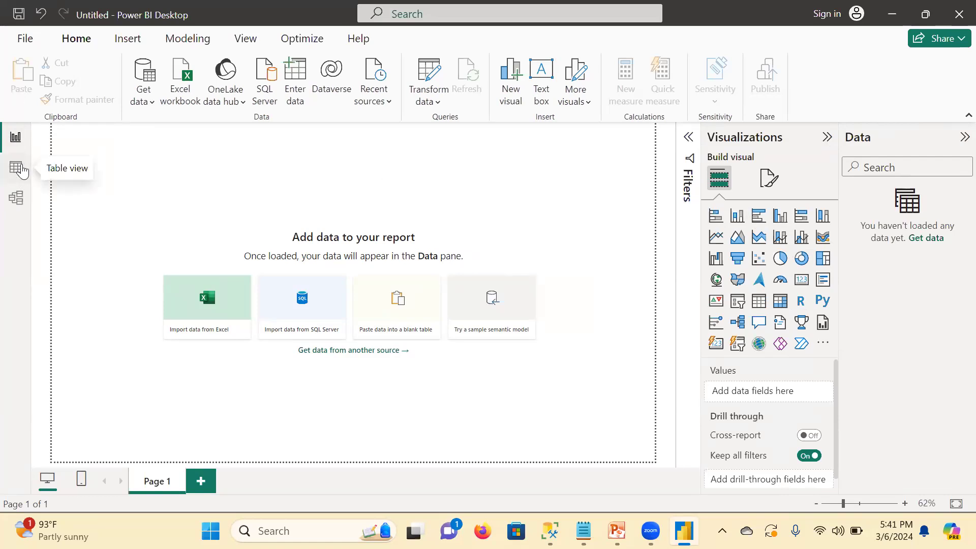
left_click(19, 168)
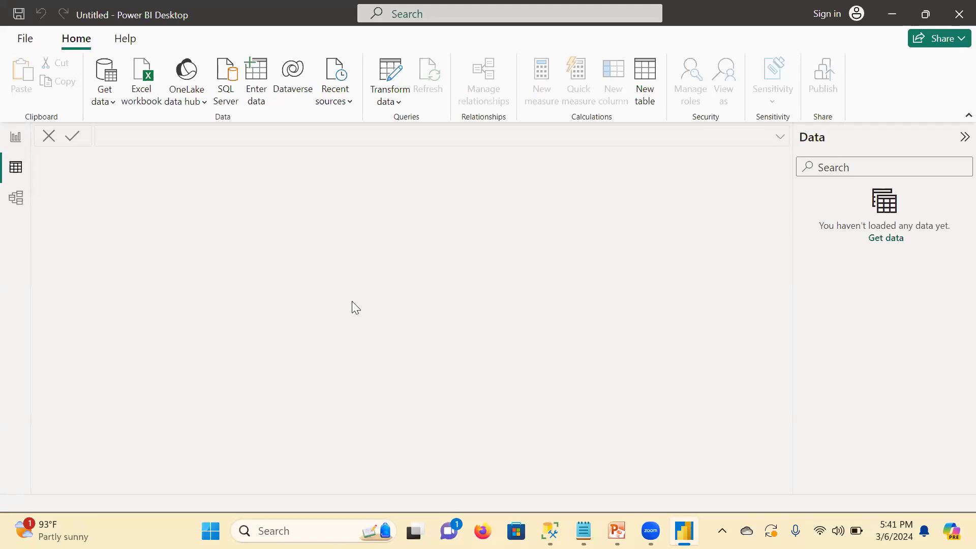
left_click(896, 15)
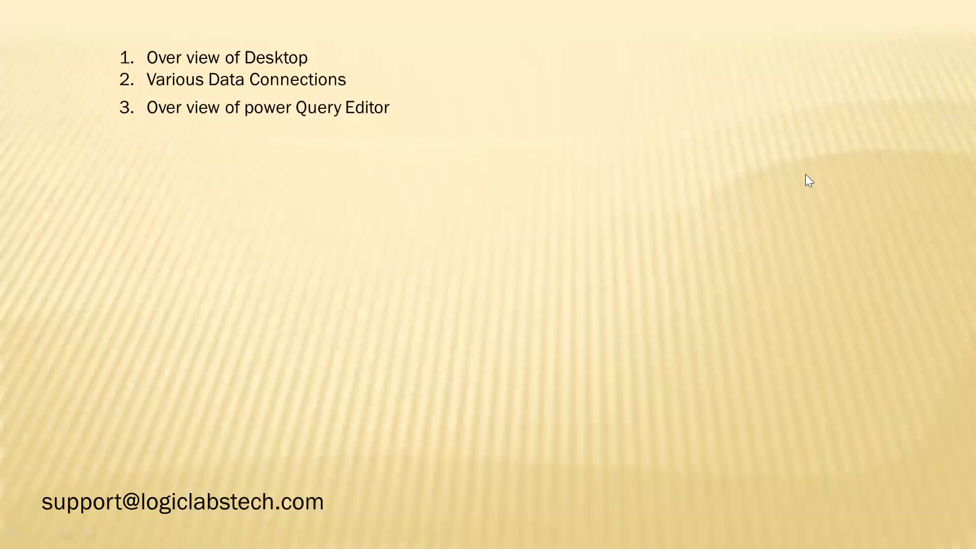
key("alt+Tab")
key("alt+Tab")
key("alt+Tab")
key("alt+Tab")
key("alt+Tab")
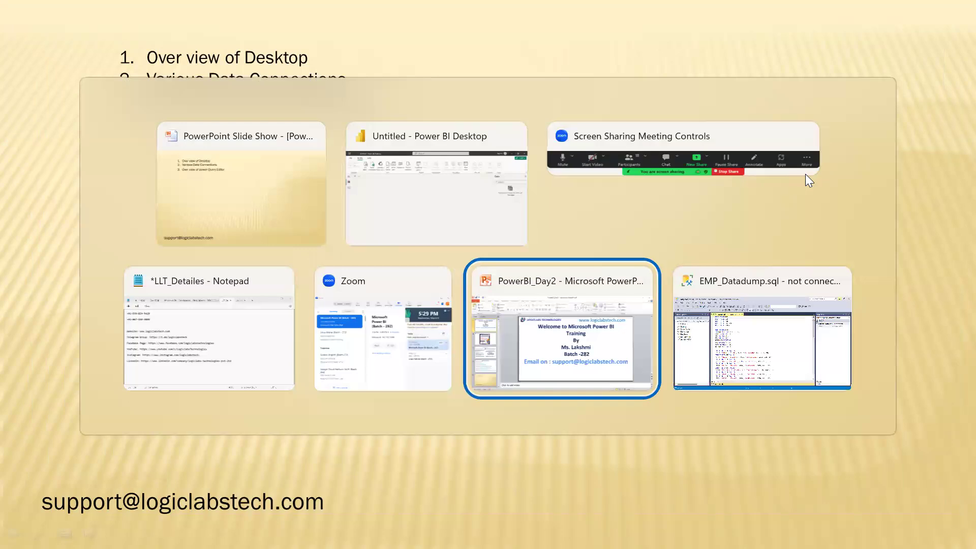
key("alt+shift+Tab")
key("alt+shift+Tab")
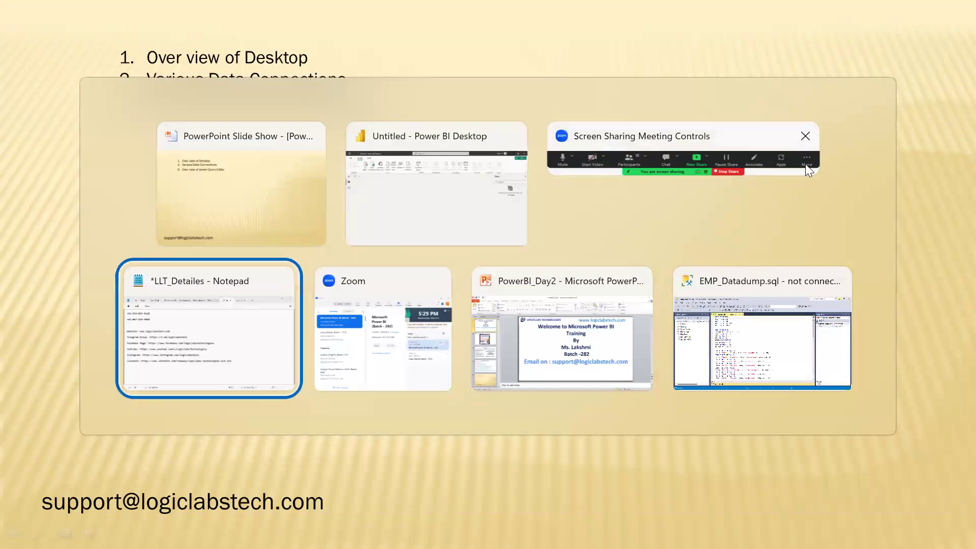
- Search Windows for files matching "visuali" and return to Power BI Desktop
key("super")
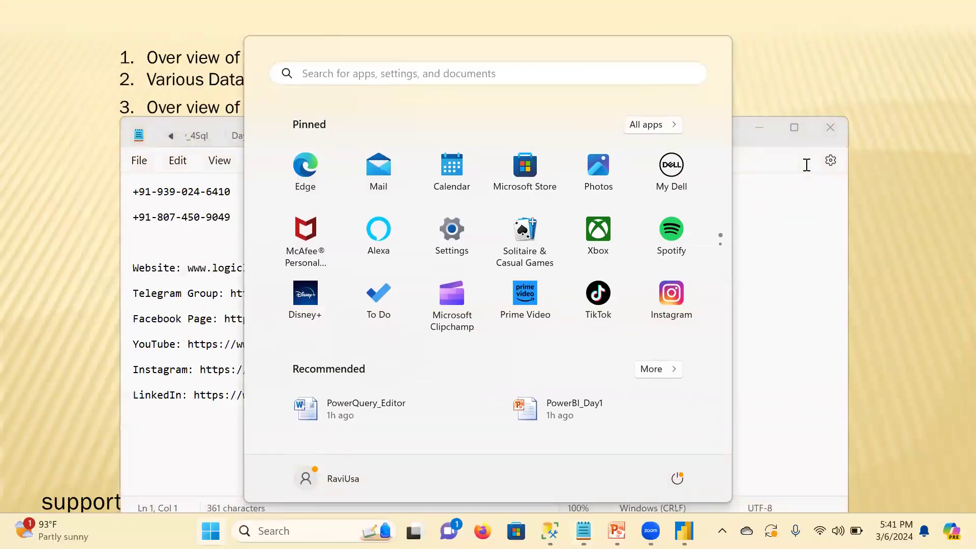
type("visu")
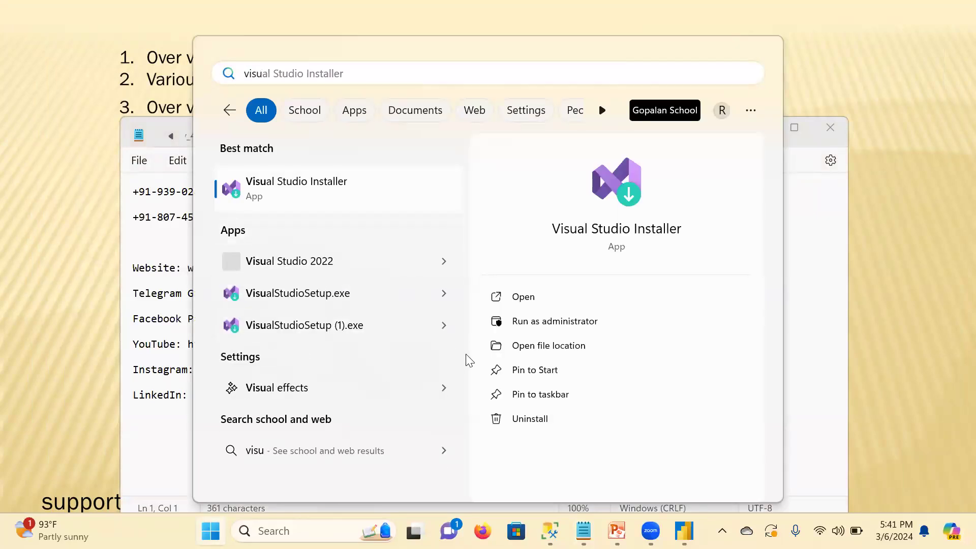
type("ali")
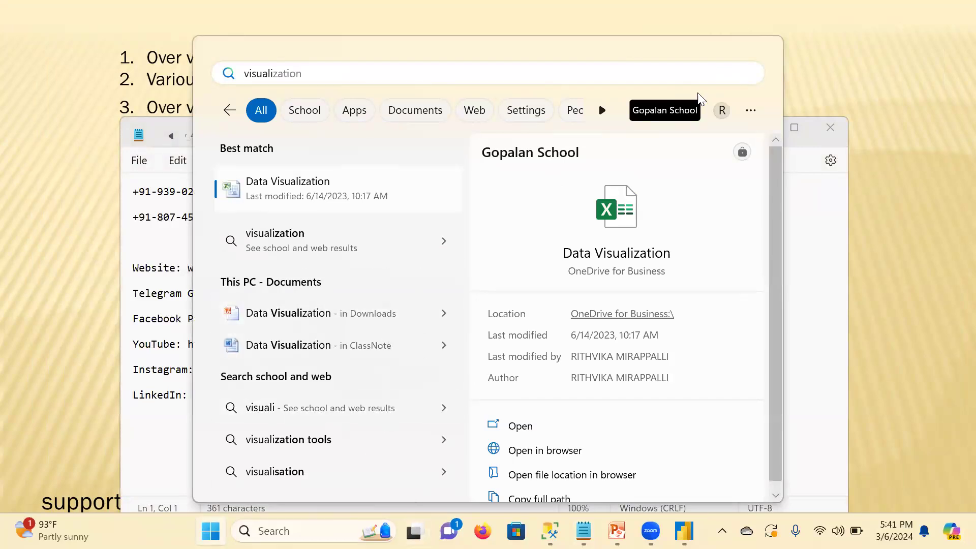
key("alt+Tab")
key("alt+Tab")
key("alt+Tab")
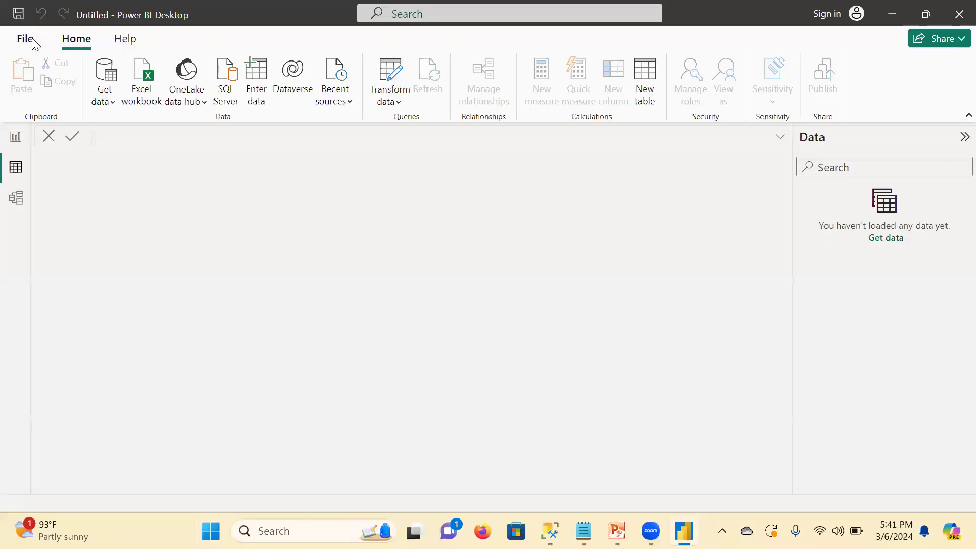
- Open the recent report Data Visualization_1 and display its Geography table in Table view
left_click(24, 37)
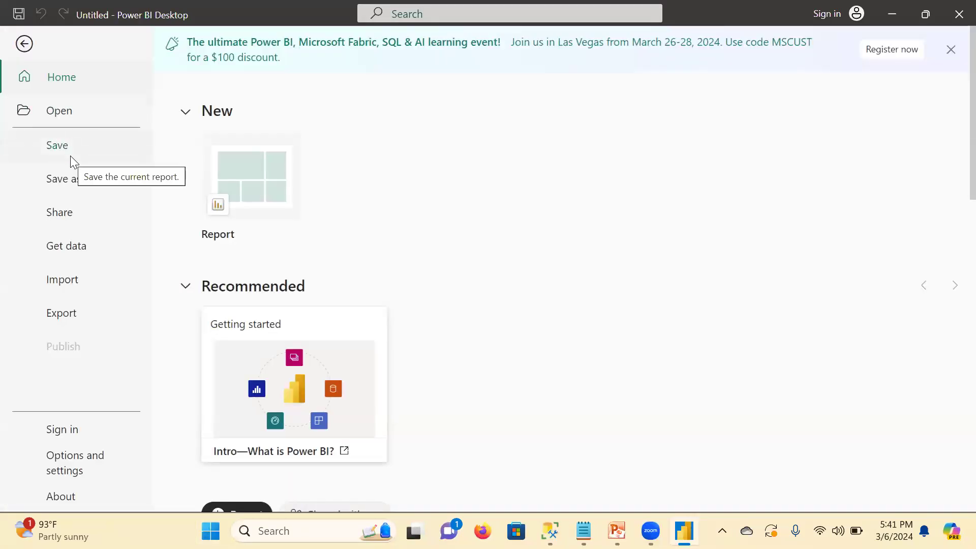
left_click(76, 116)
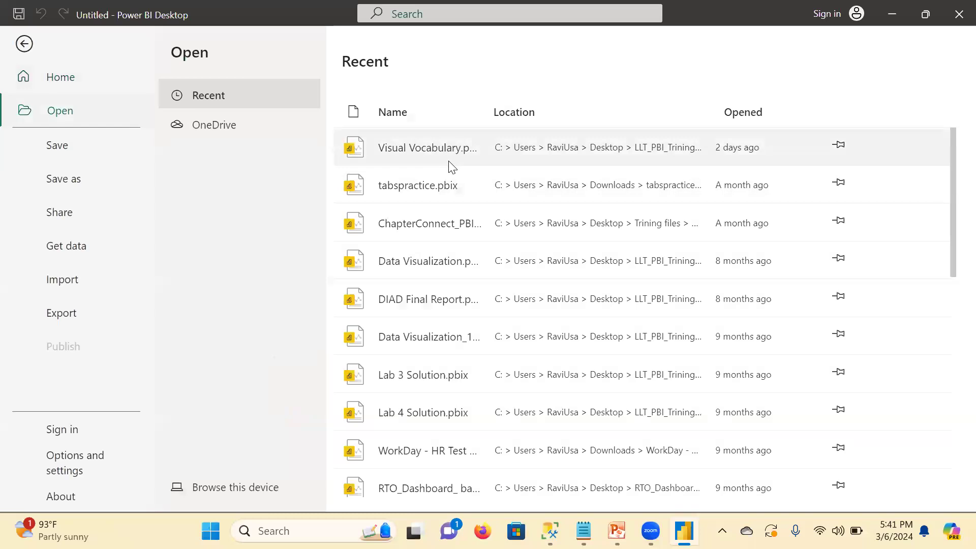
left_click(415, 338)
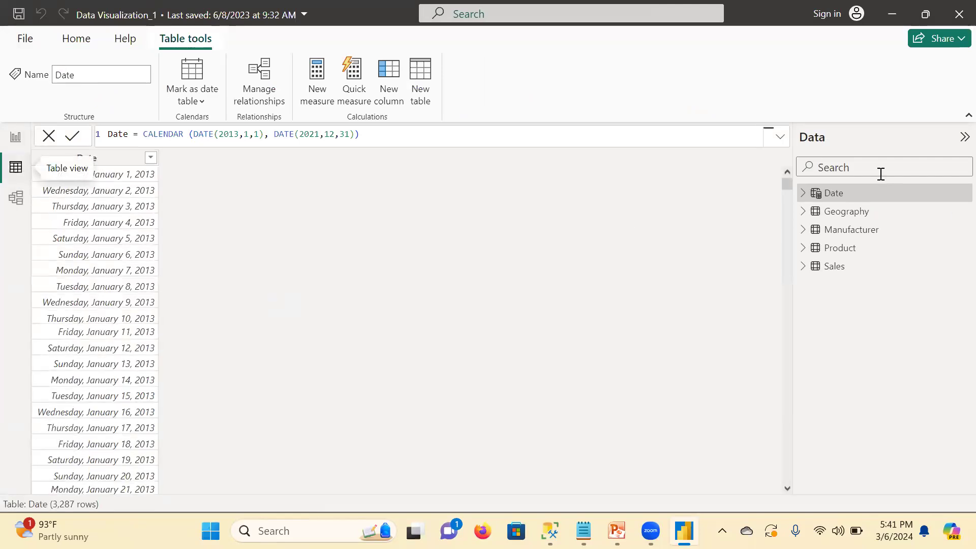
left_click(838, 213)
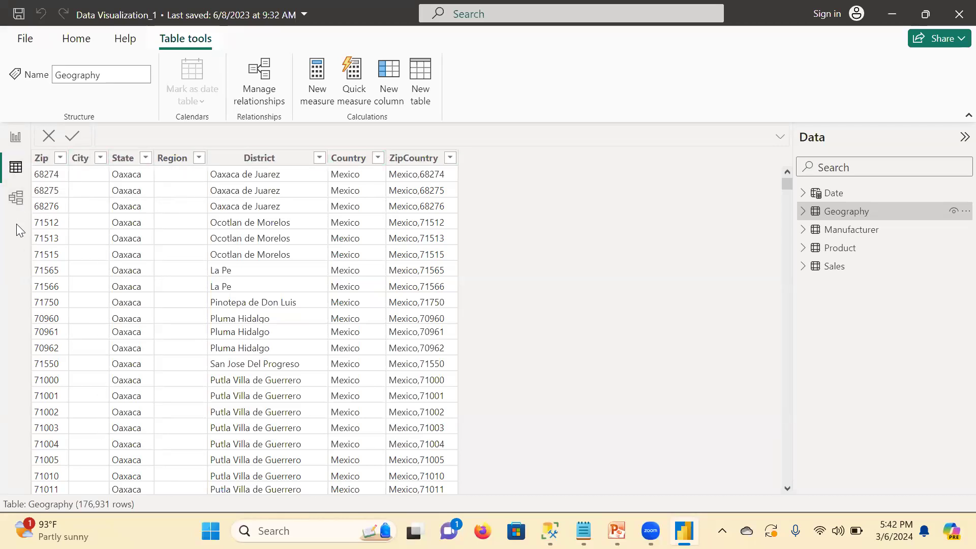
- Switch the report to Model view and collapse the Properties and Data panes
left_click(18, 201)
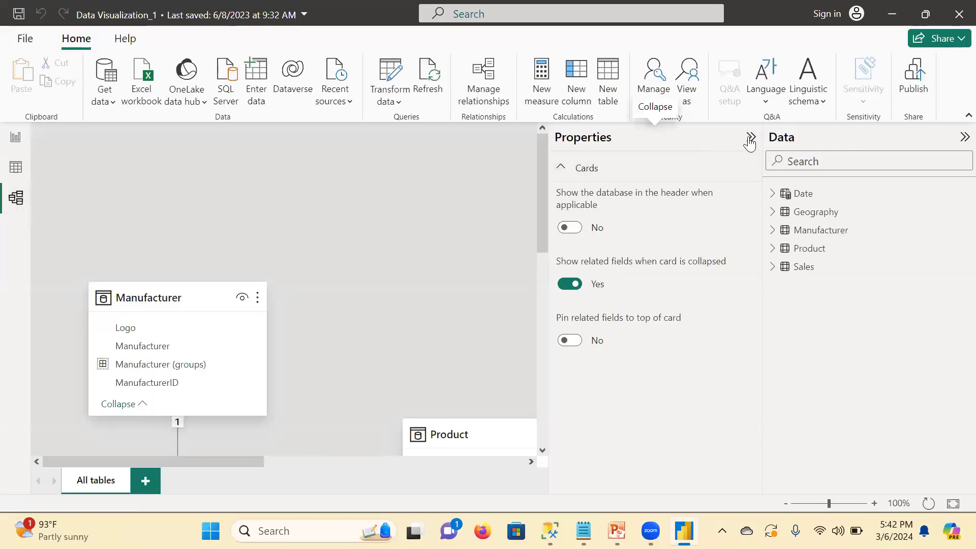
left_click(750, 138)
left_click(962, 137)
- Examine the model diagram's relationships between the Manufacturer, Product, Sales, Geography and Date tables
left_click_drag(923, 169, 920, 212)
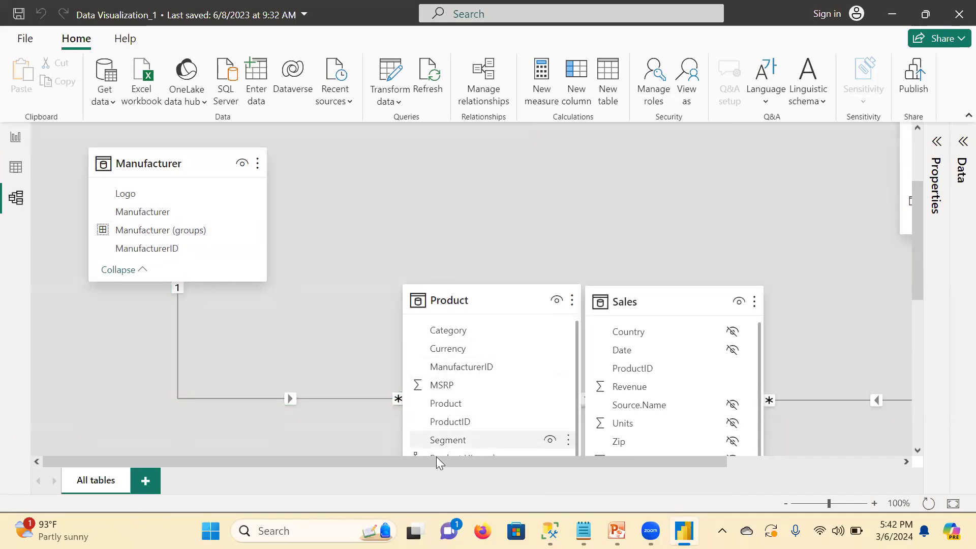
left_click_drag(425, 461, 577, 463)
scroll(518, 406, "down", 1)
scroll(661, 346, "down", 4)
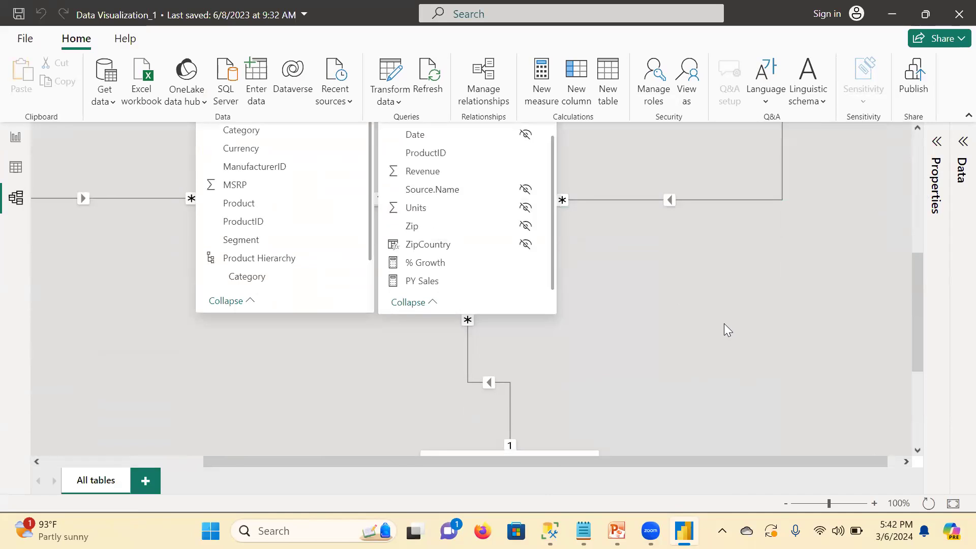
scroll(725, 330, "down", 3)
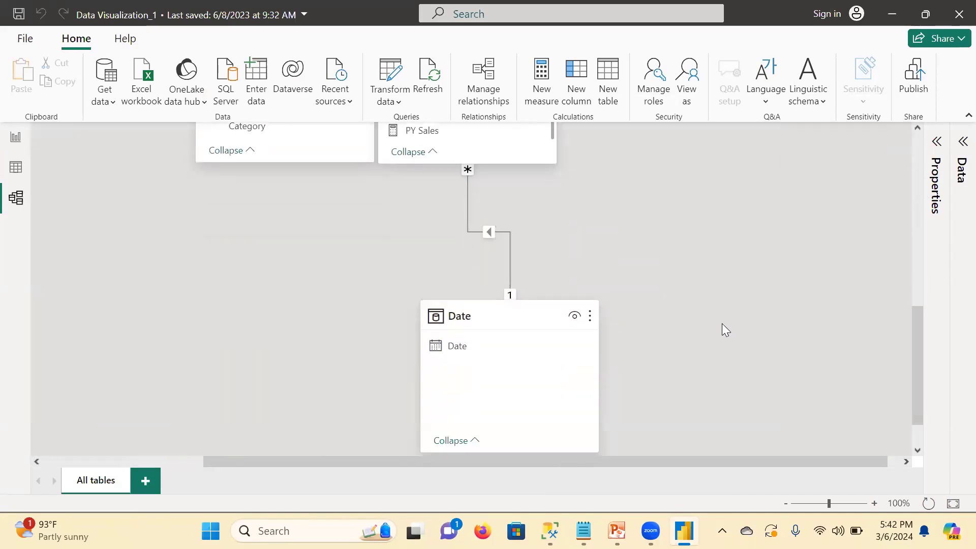
scroll(706, 356, "down", 1)
scroll(667, 389, "up", 5)
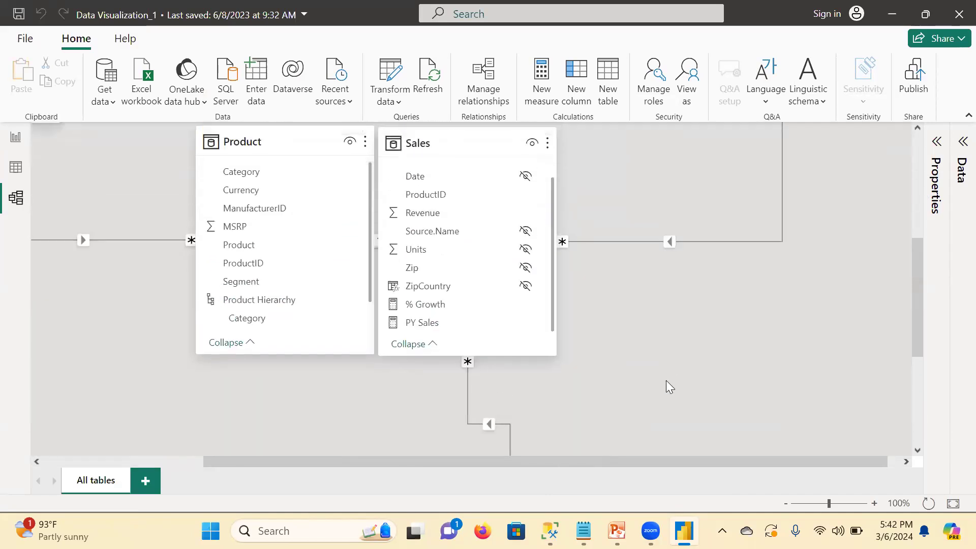
scroll(671, 368, "up", 4)
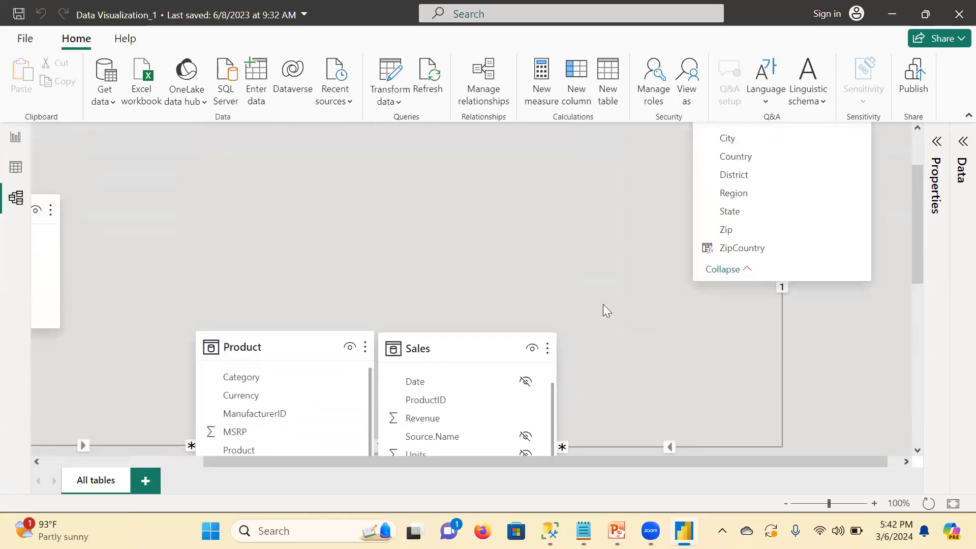
scroll(616, 338, "up", 2)
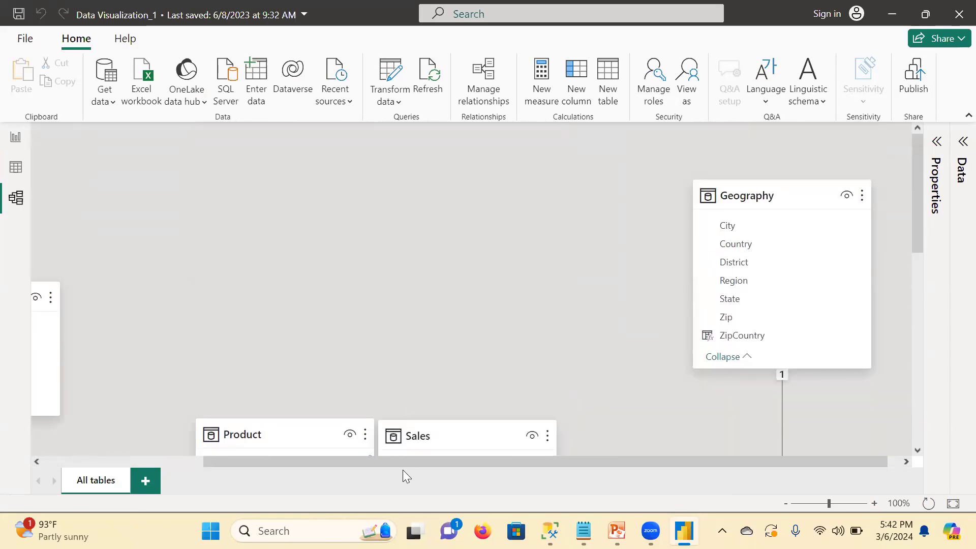
left_click_drag(404, 459, 157, 456)
scroll(309, 338, "down", 2)
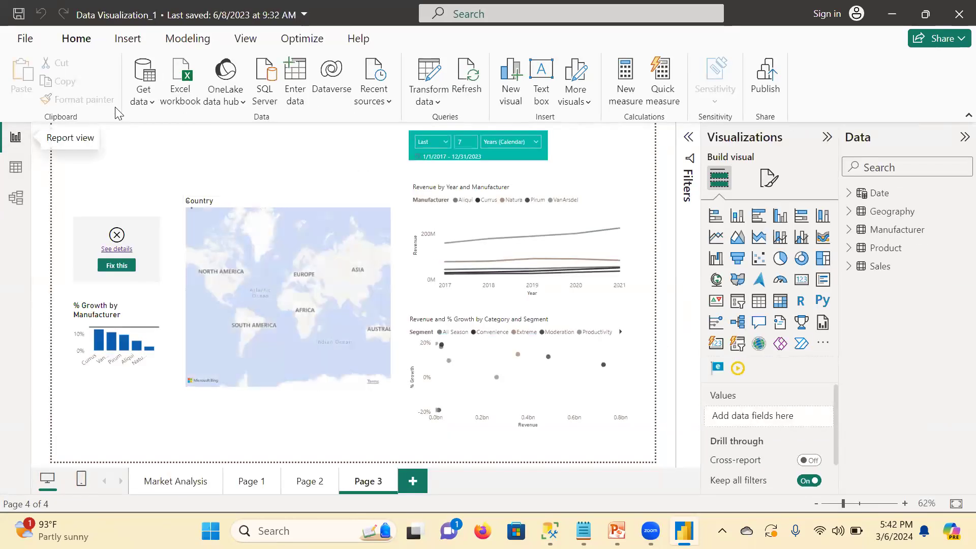
- Open the Power Query Editor from Report view with the Transform data command
left_click(433, 103)
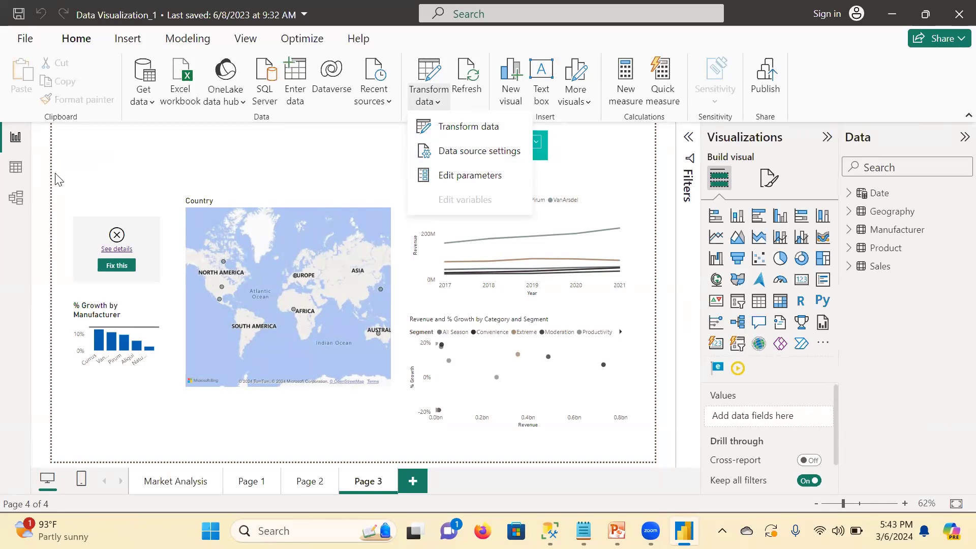
left_click(15, 140)
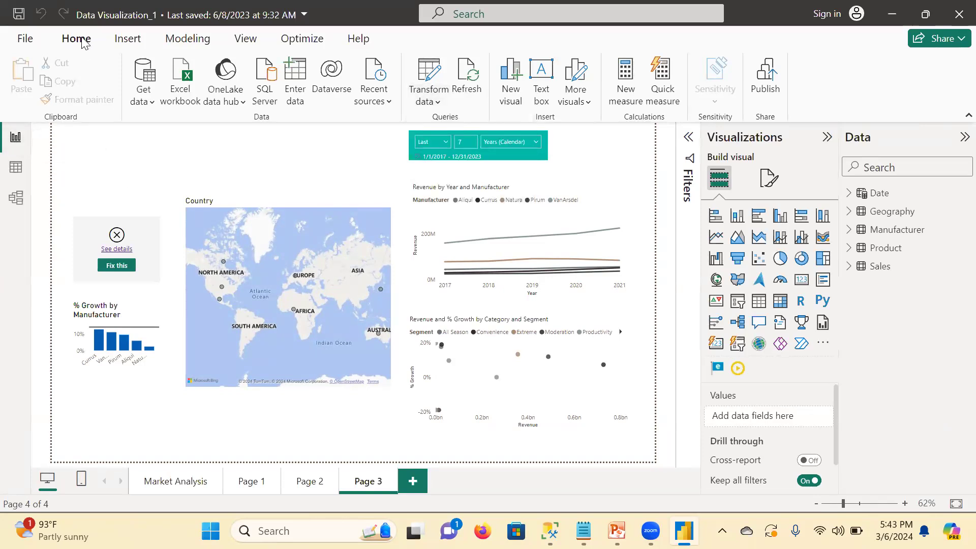
left_click(433, 104)
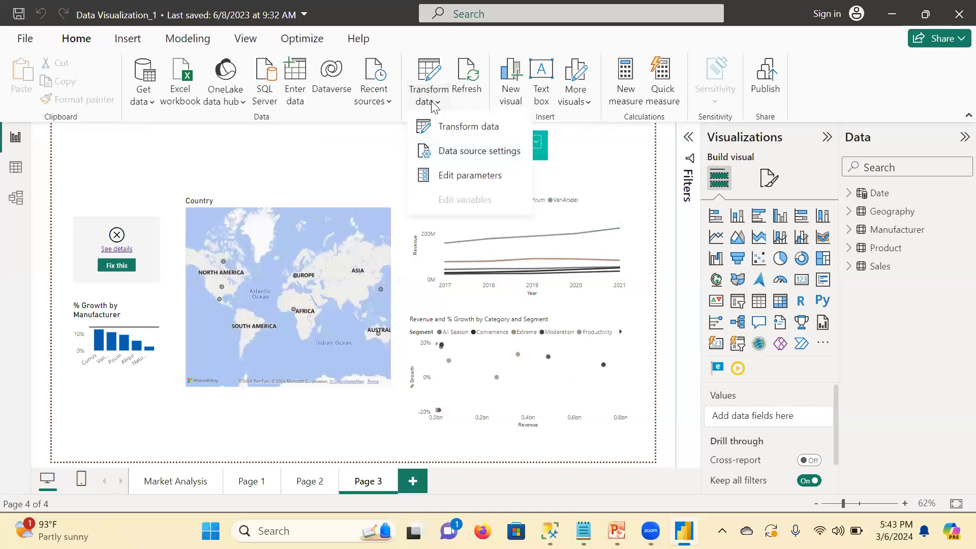
left_click(442, 125)
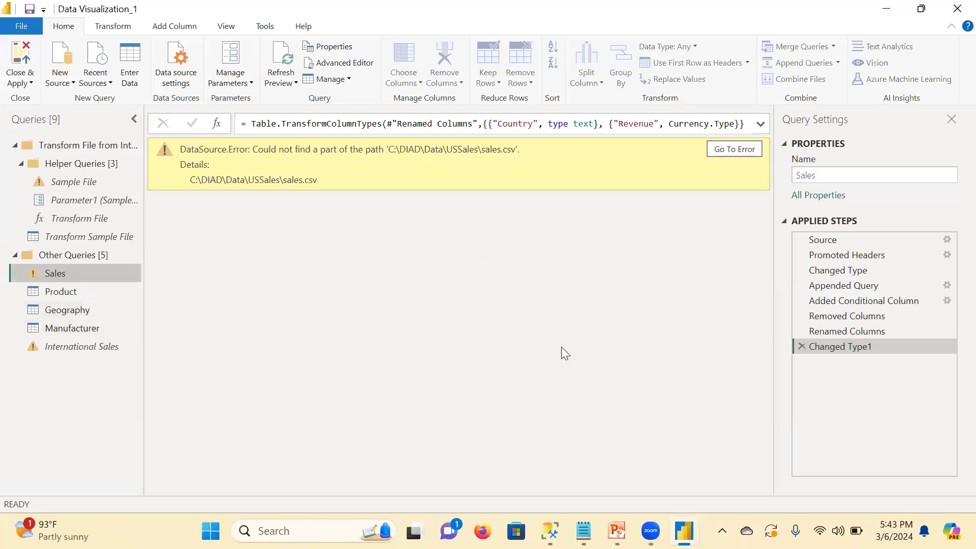
- Look through the Sample File, Sales and Product queries and their applied steps in the Power Query Editor
left_click(90, 184)
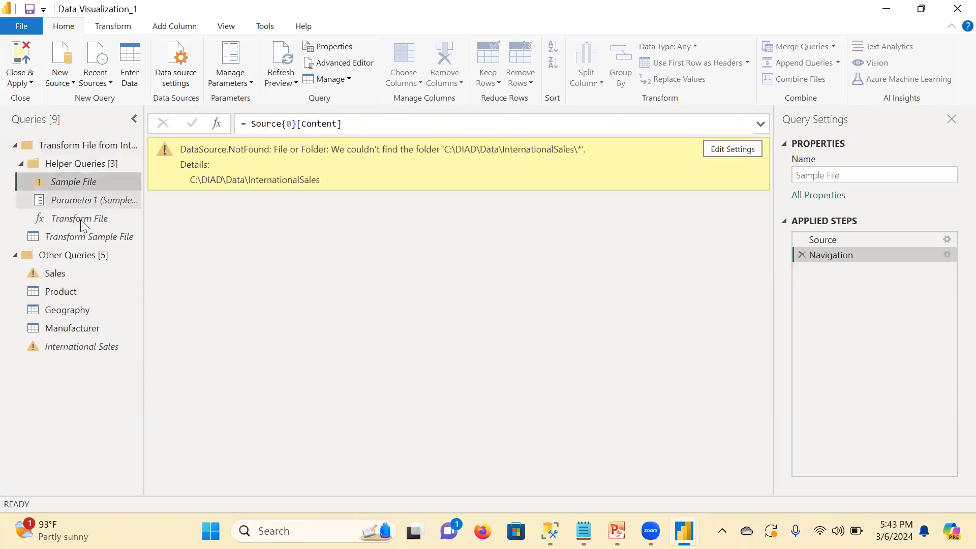
left_click(75, 274)
left_click(74, 294)
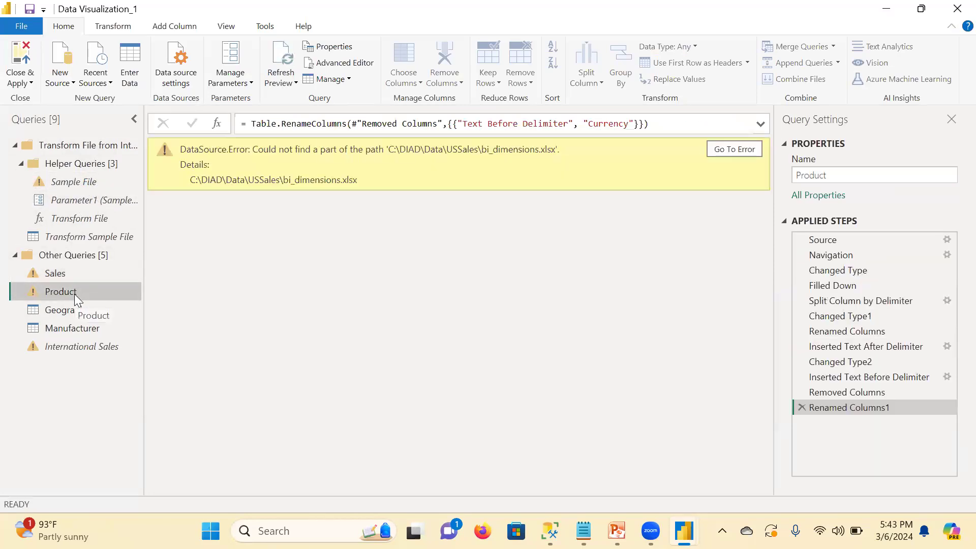
- Launch another Power BI Desktop instance from a Windows search for "po" and create a blank report
key("super")
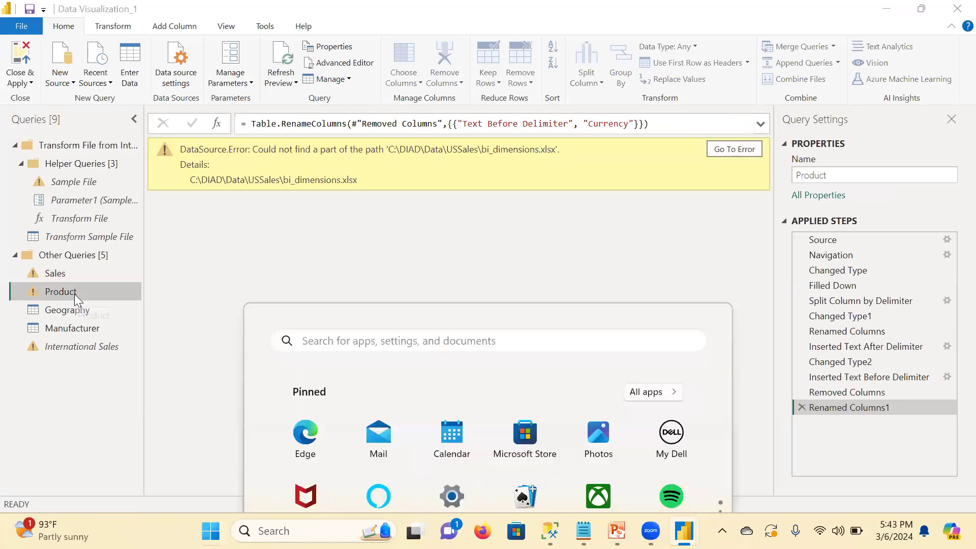
type("po")
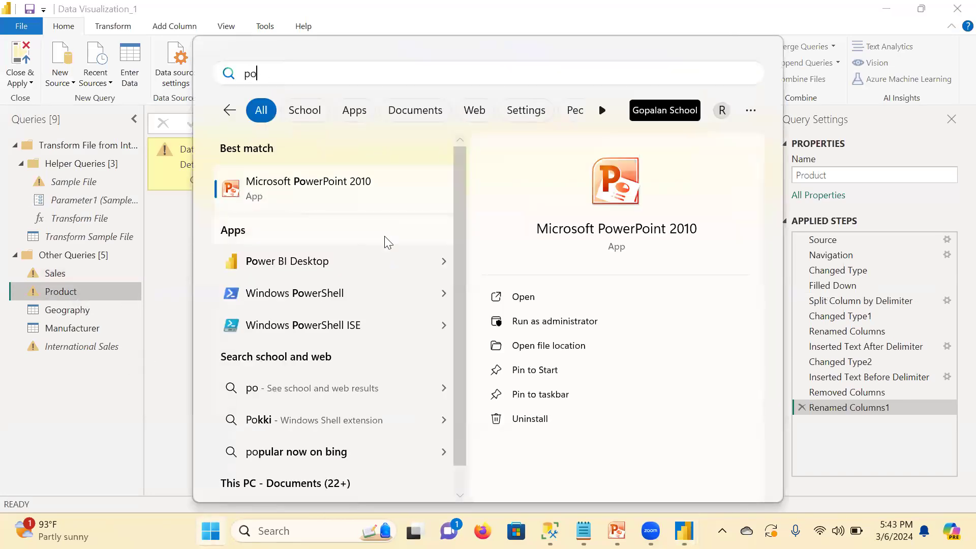
left_click(316, 263)
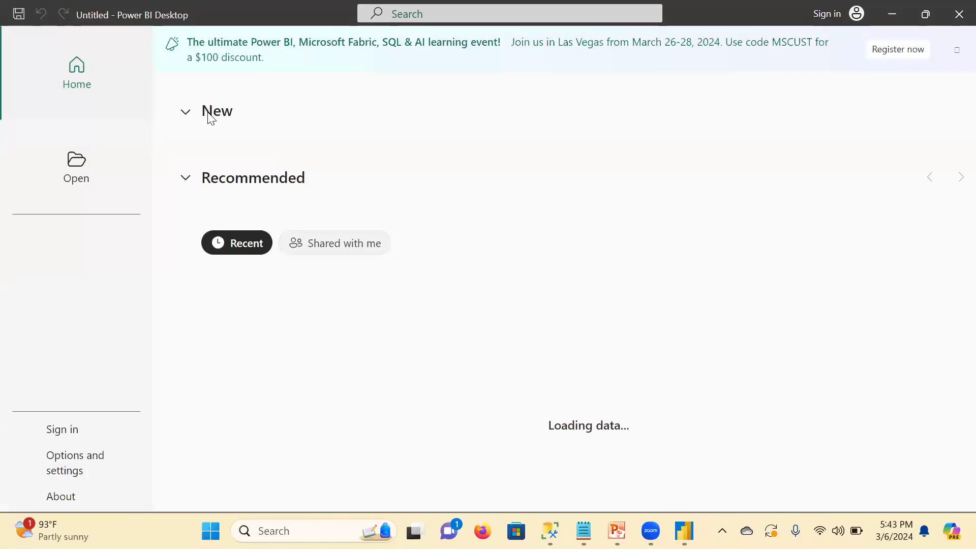
left_click(244, 185)
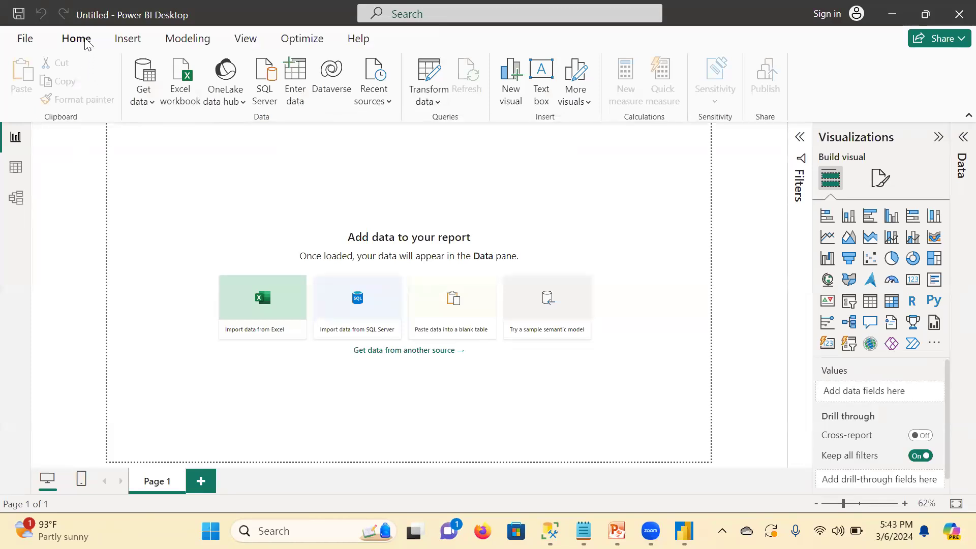
- View the empty Power Query Editor for the blank report, including its New Source command, and close it
left_click(435, 103)
left_click(443, 127)
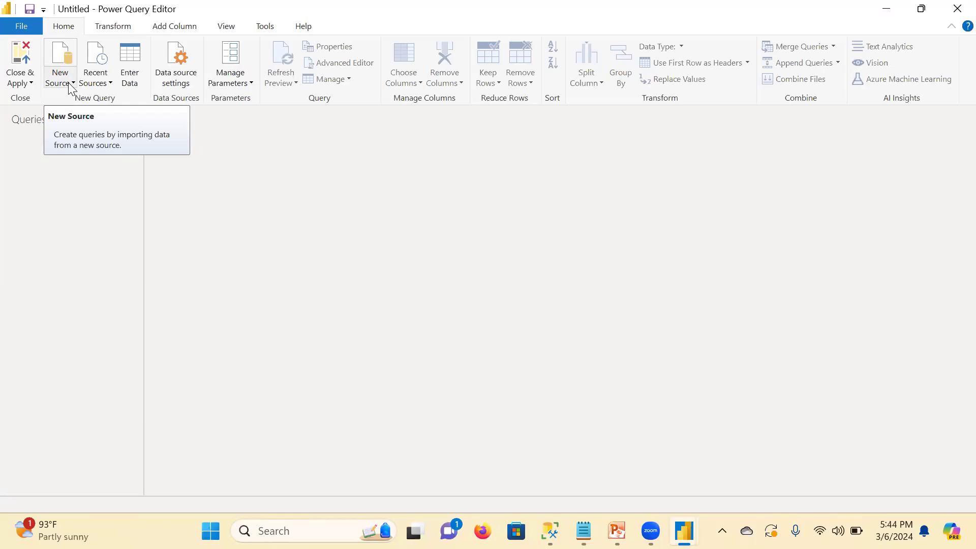
left_click(955, 8)
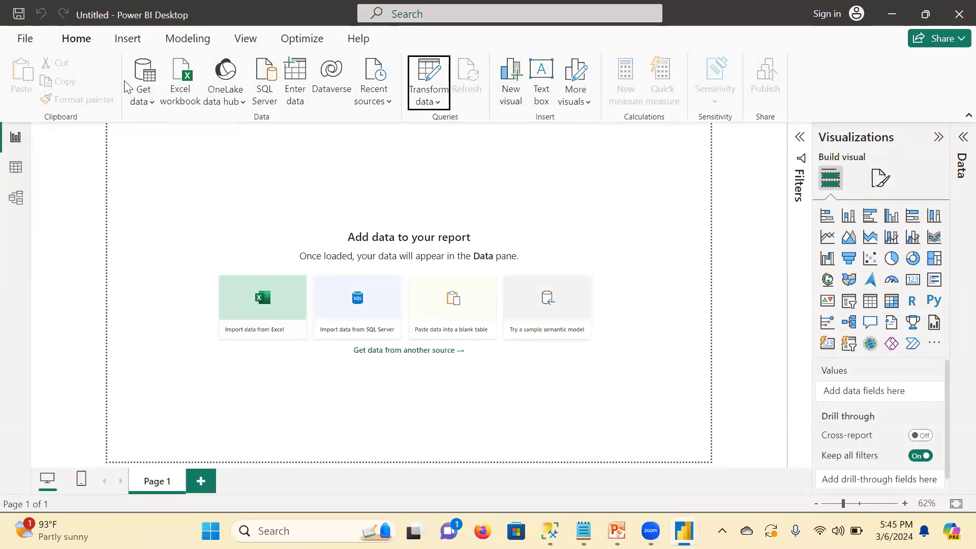
- Review the common data sources and the most recent sources available for the blank report
left_click(150, 104)
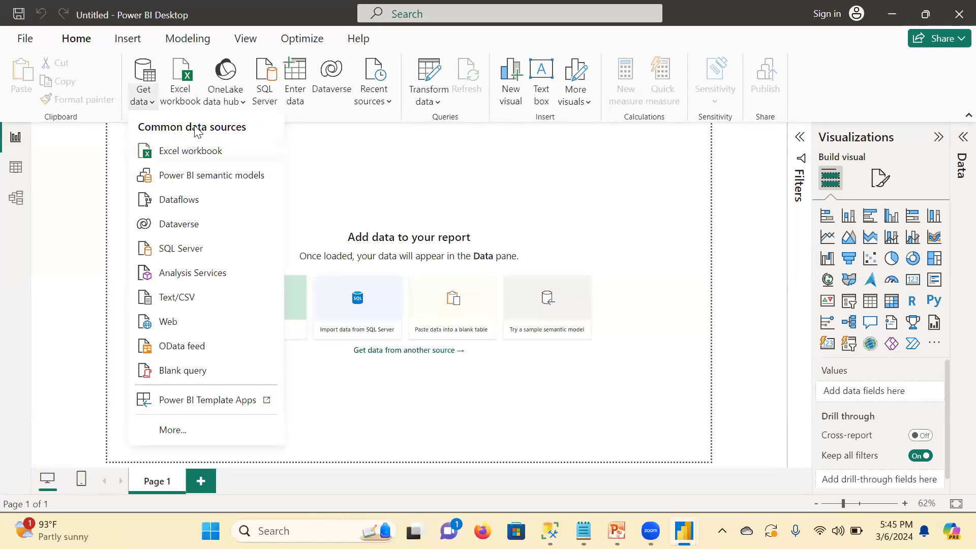
left_click(313, 152)
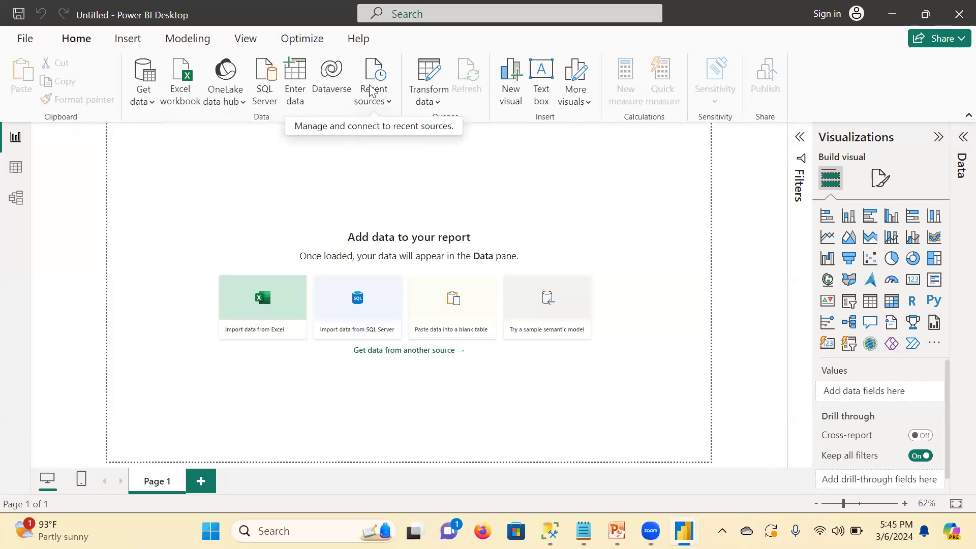
left_click(388, 104)
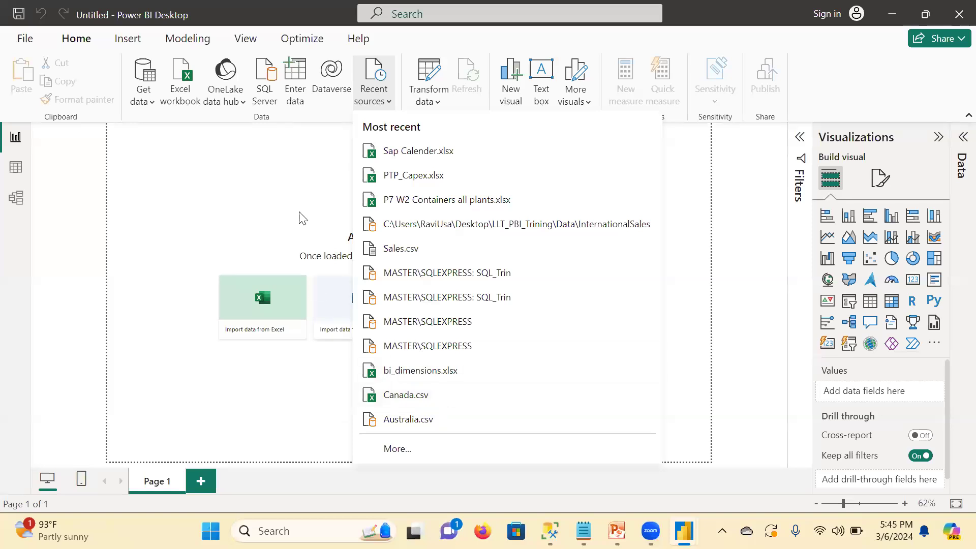
left_click(247, 175)
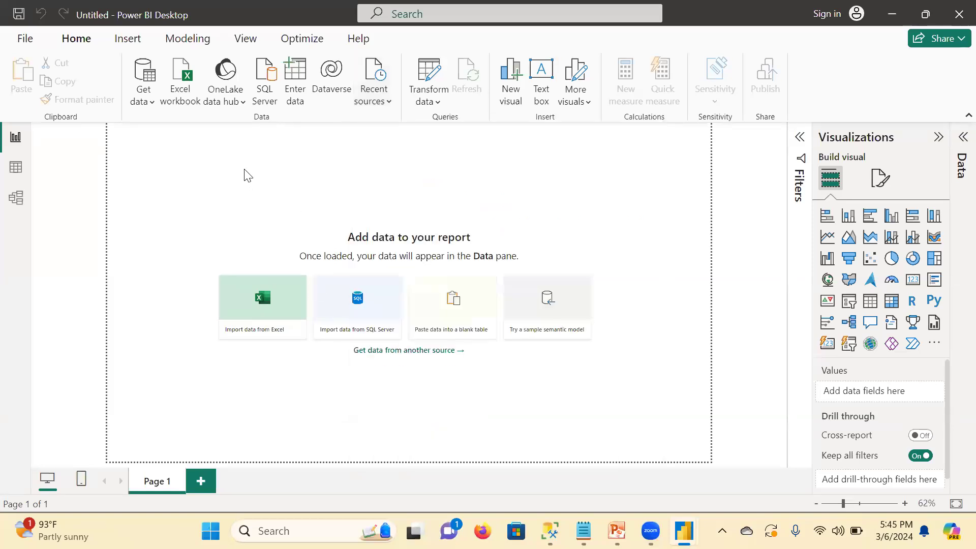
- Show the Excel workbook import option and its file selection dialog, and cancel without choosing a file
left_click(151, 102)
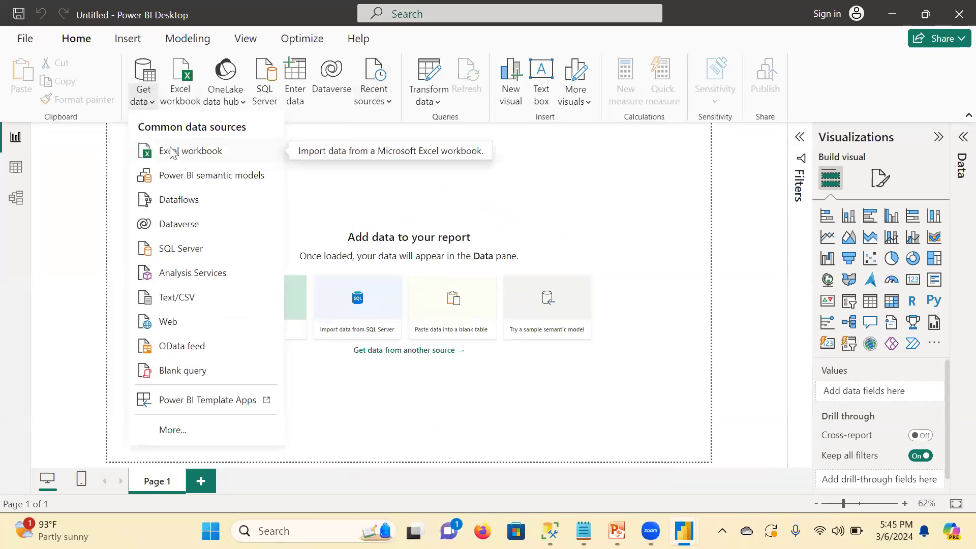
left_click(334, 181)
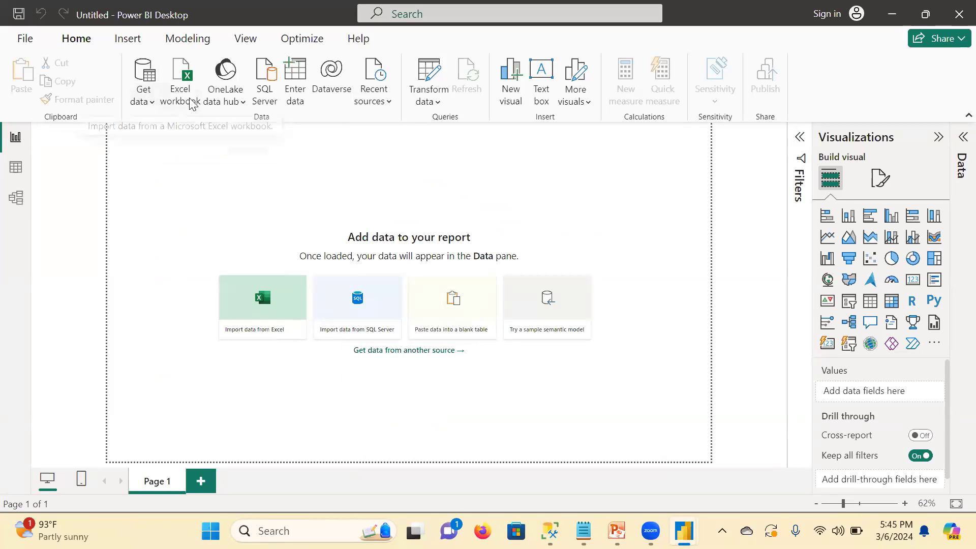
left_click(184, 100)
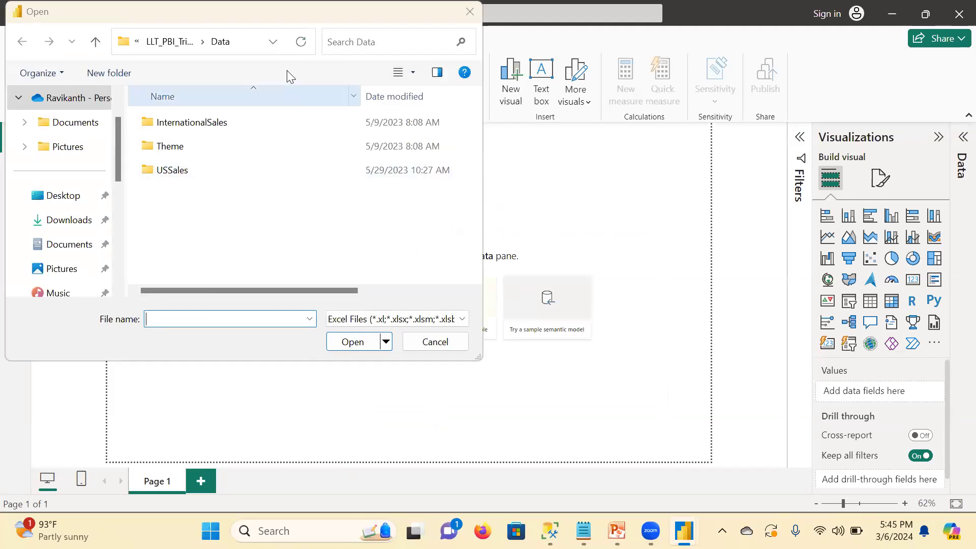
left_click(435, 341)
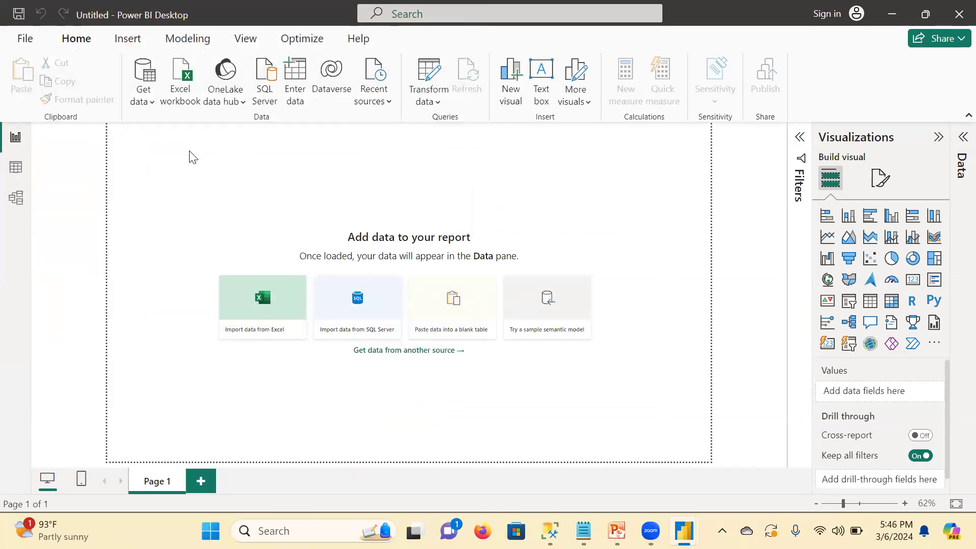
- Open the full Get Data connector list and review the File, Database and Azure categories
left_click(153, 105)
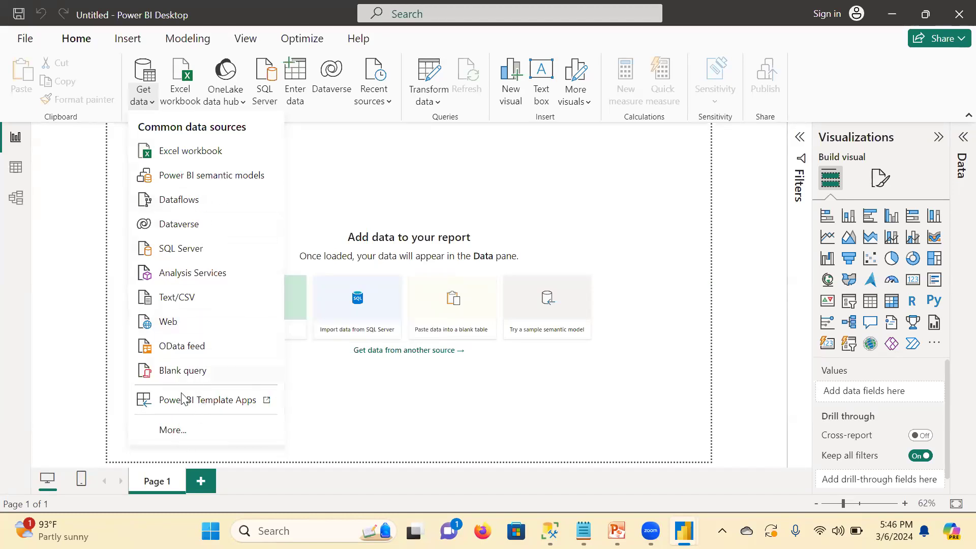
left_click(179, 436)
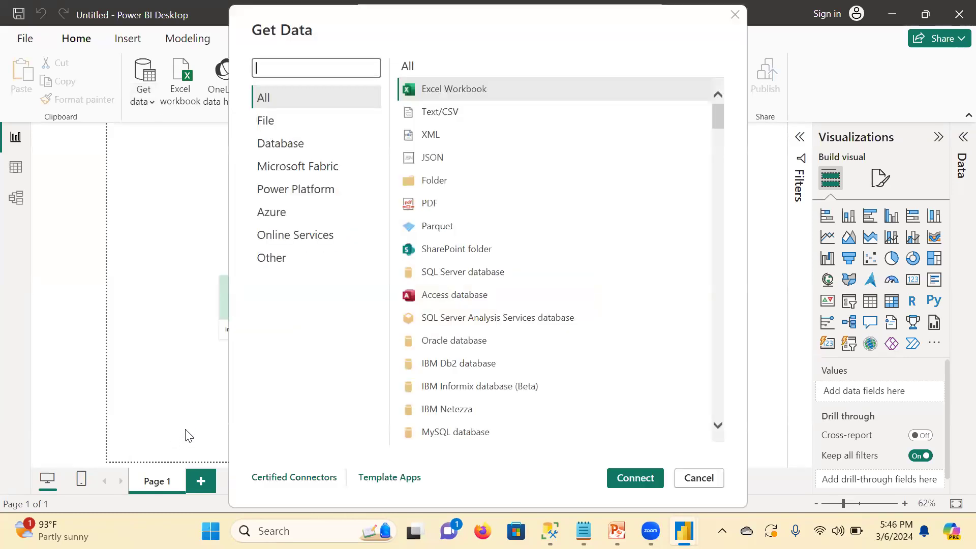
left_click(281, 120)
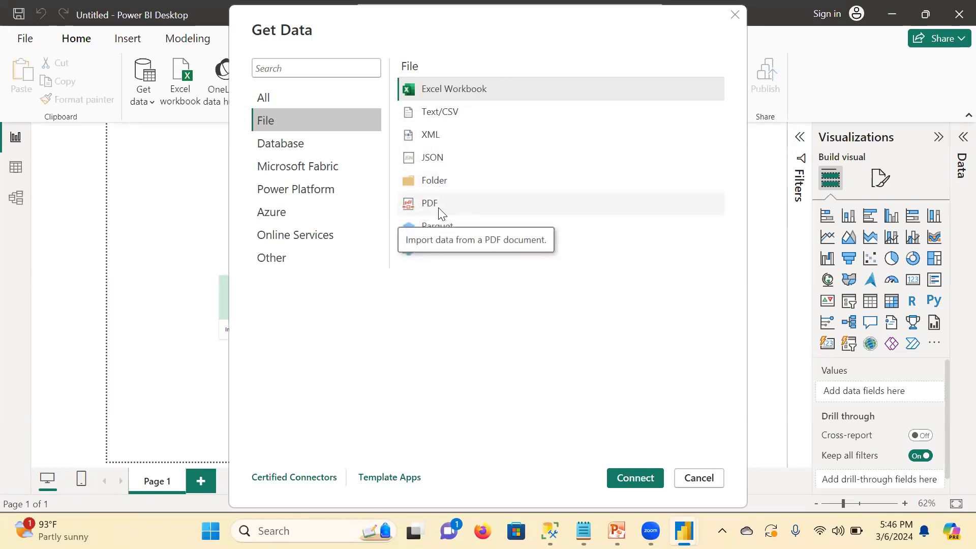
left_click(297, 149)
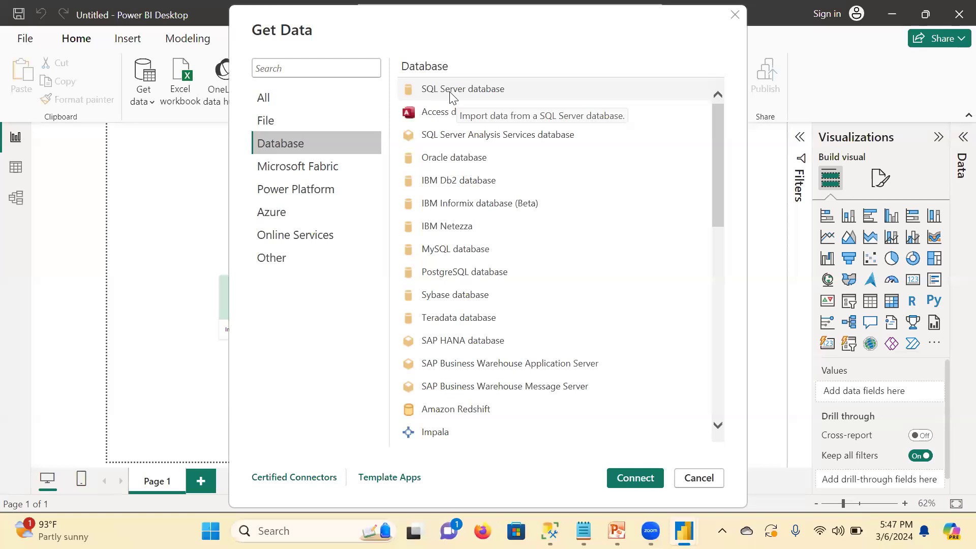
left_click(280, 213)
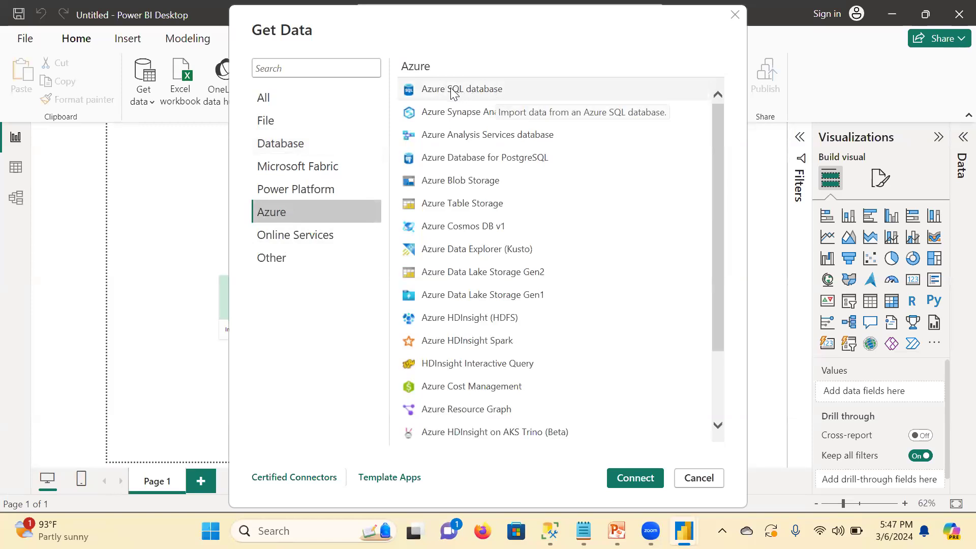
- Choose the SQL Server database connector from the Database category and open its connection settings
left_click(304, 146)
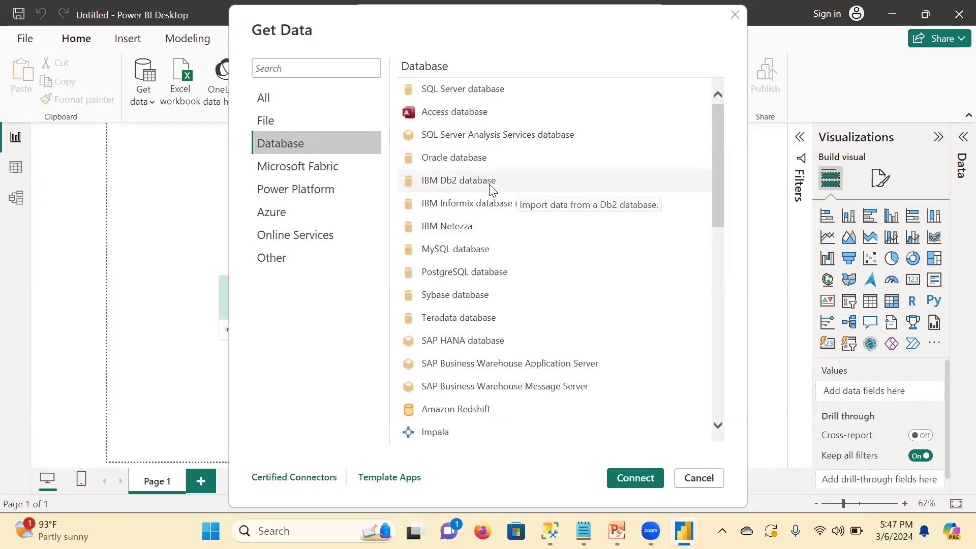
left_click(460, 91)
left_click(631, 478)
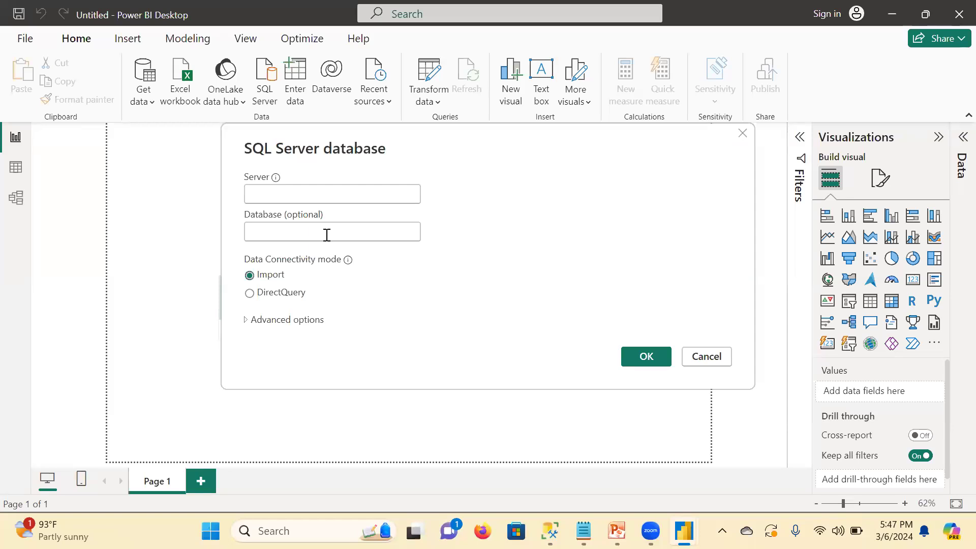
- Expand the SQL Server connection's advanced options and review the command timeout, SQL statement, relationship columns, hierarchy and failover settings
left_click(247, 320)
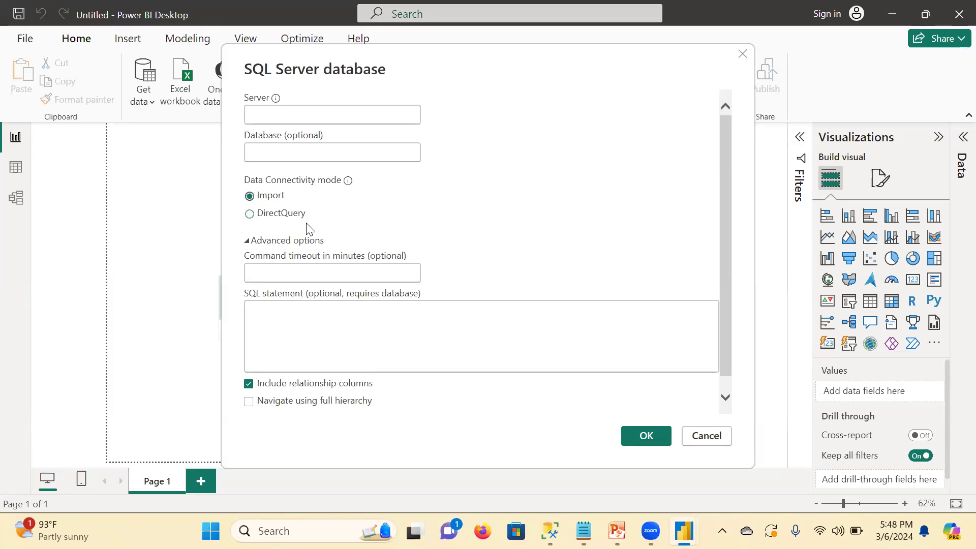
left_click_drag(727, 225, 725, 244)
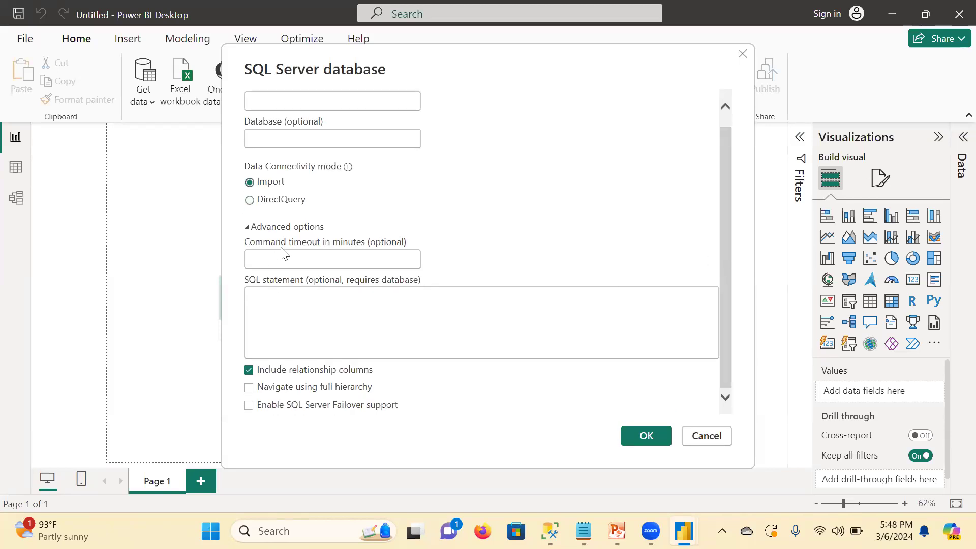
left_click(257, 228)
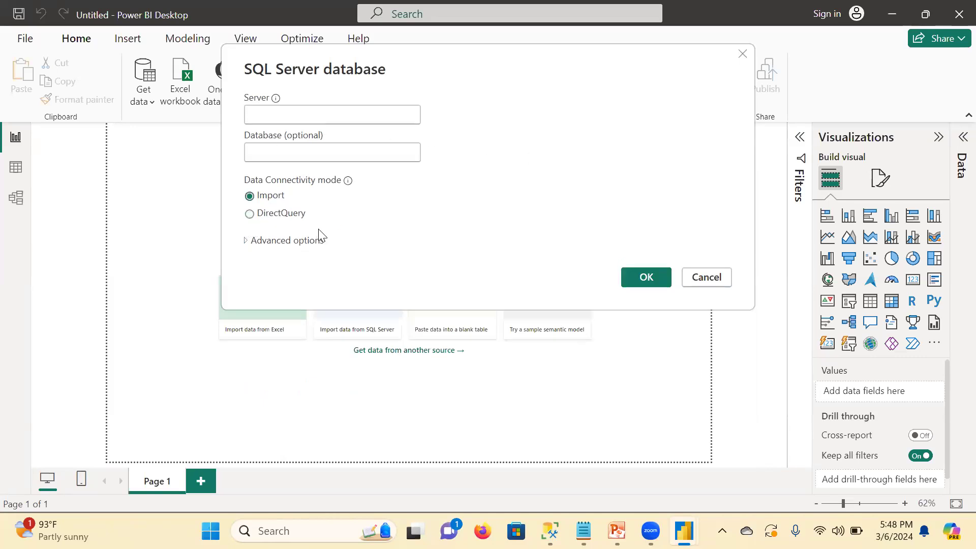
left_click(246, 243)
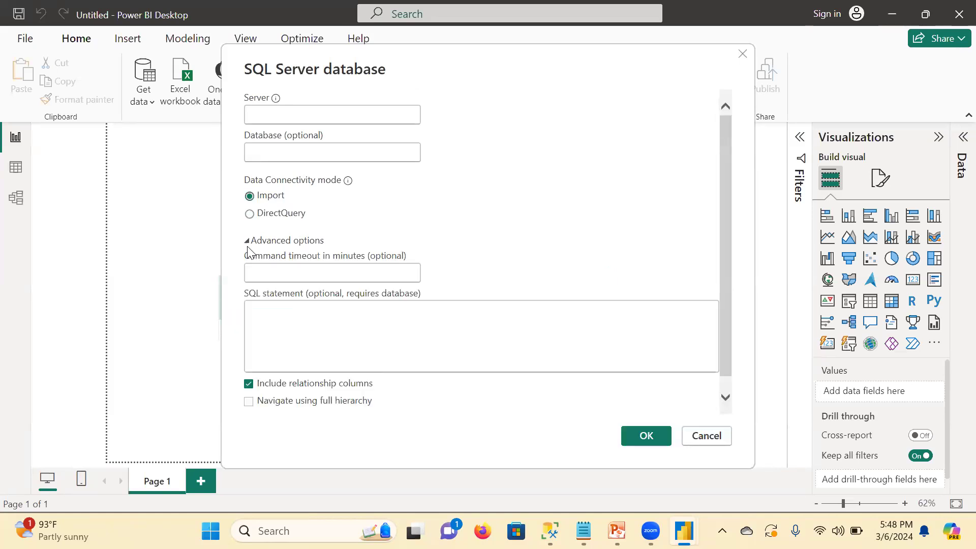
- Enter the sample text "Select * form" as the SQL statement and clear it again
left_click(281, 315)
type("Se")
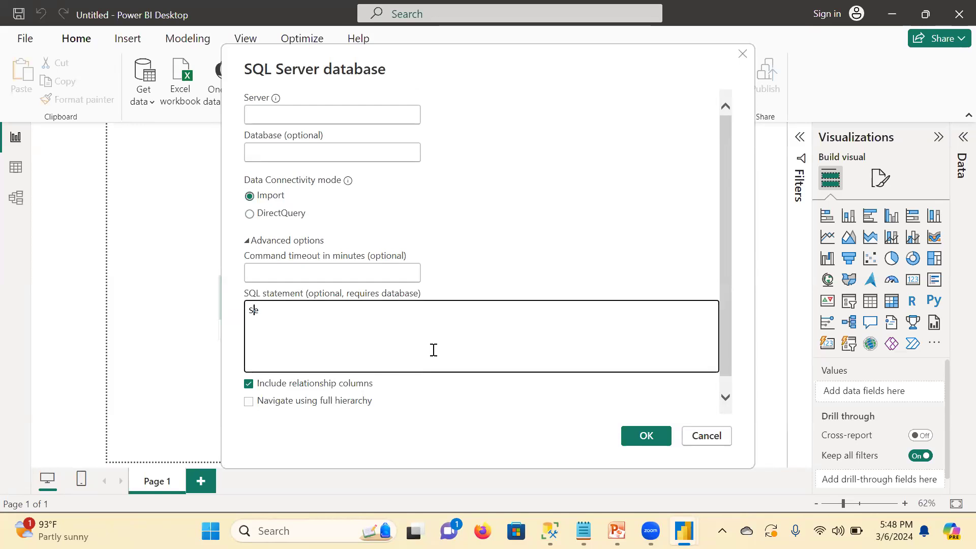
type("lect * form")
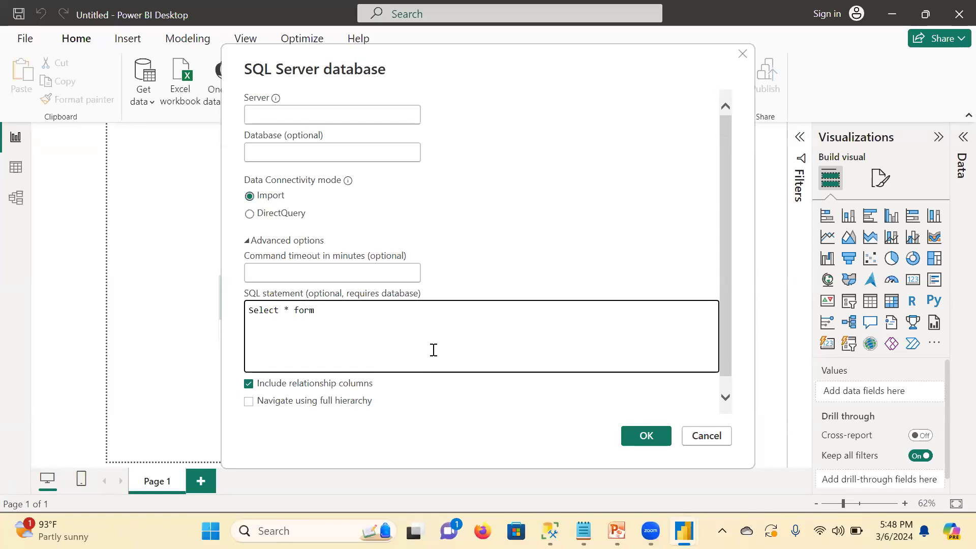
key("BackSpace")
key("BackSpace")
key("BackSpace")
key("BackSpace")
key("BackSpace")
key("BackSpace")
key("BackSpace")
key("BackSpace")
key("BackSpace")
key("BackSpace")
key("BackSpace")
key("BackSpace")
key("BackSpace")
- Review the EMP_Datadump.sql script in SQL Server Management Studio, then return to Power BI Desktop and cancel the SQL Server connection
left_click(550, 531)
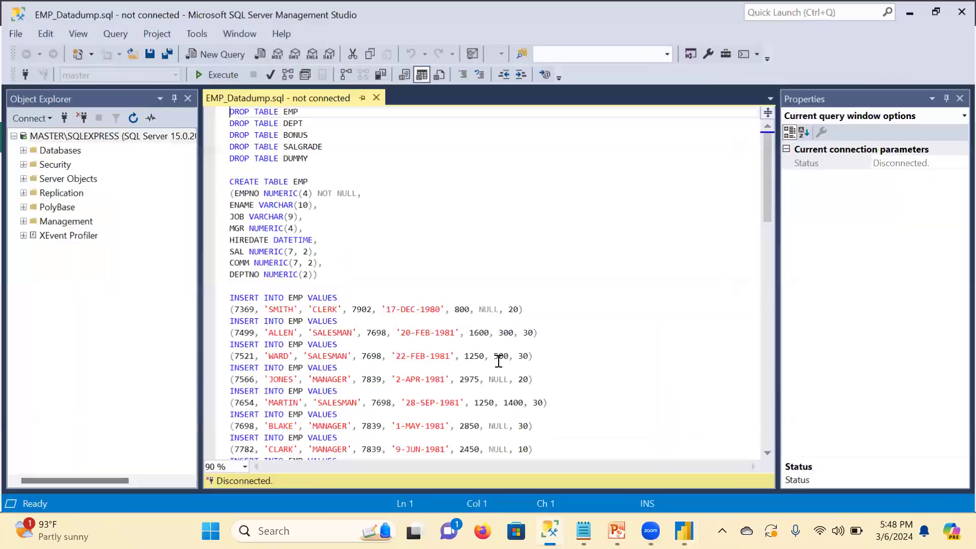
scroll(742, 435, "down", 4)
scroll(741, 435, "down", 3)
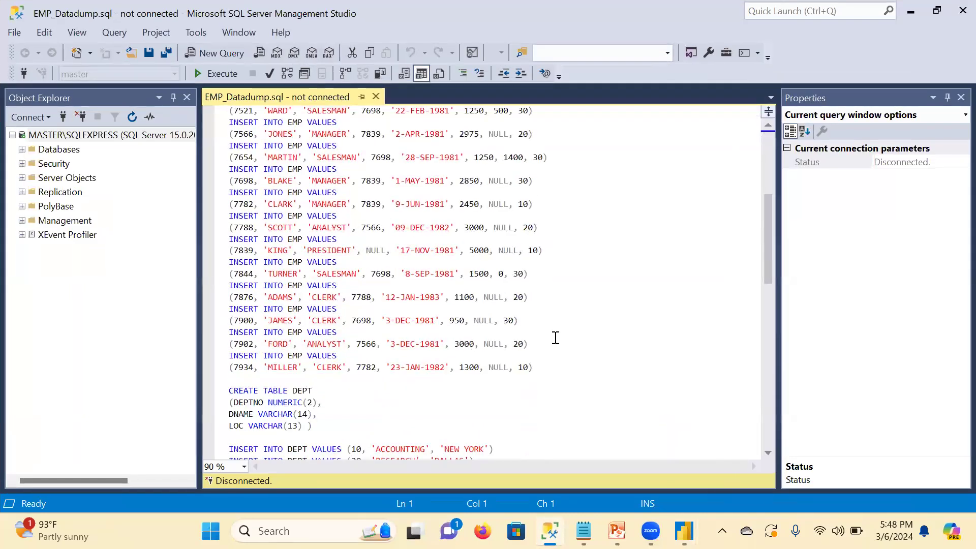
key("alt+Tab")
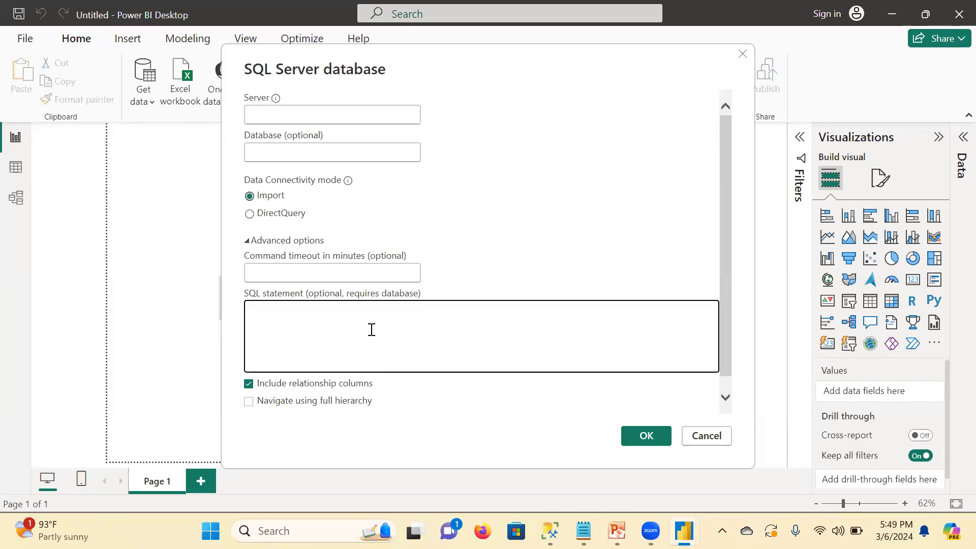
key("alt+Tab")
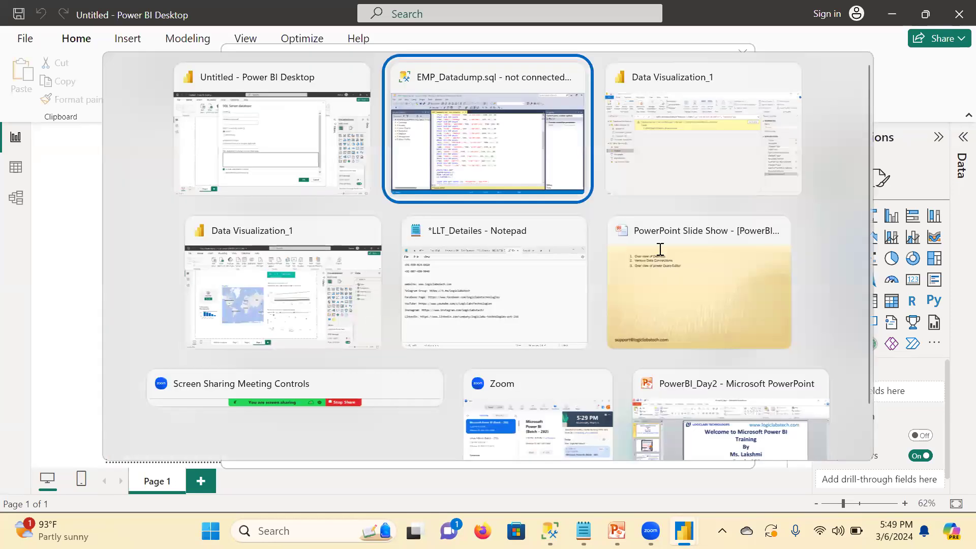
scroll(602, 303, "down", 2)
key("alt+Tab")
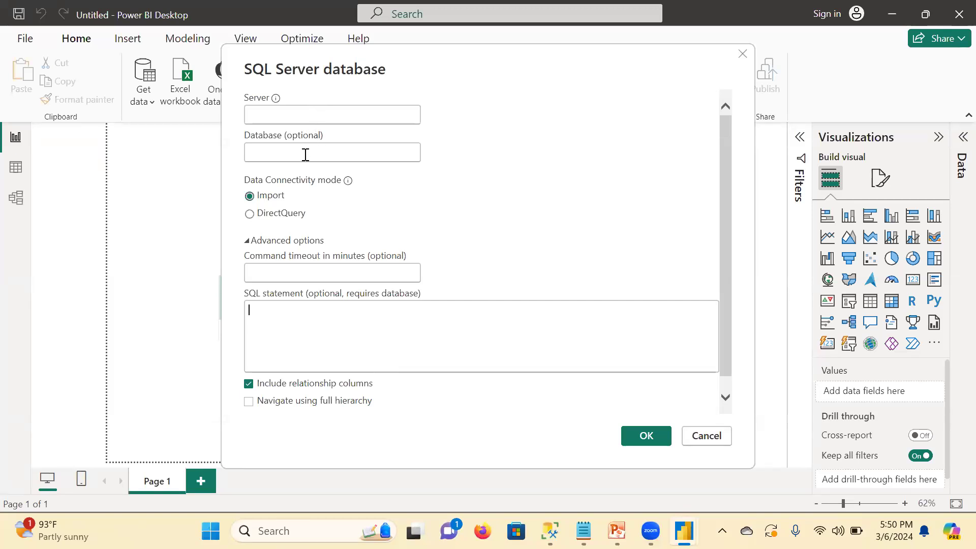
left_click(703, 436)
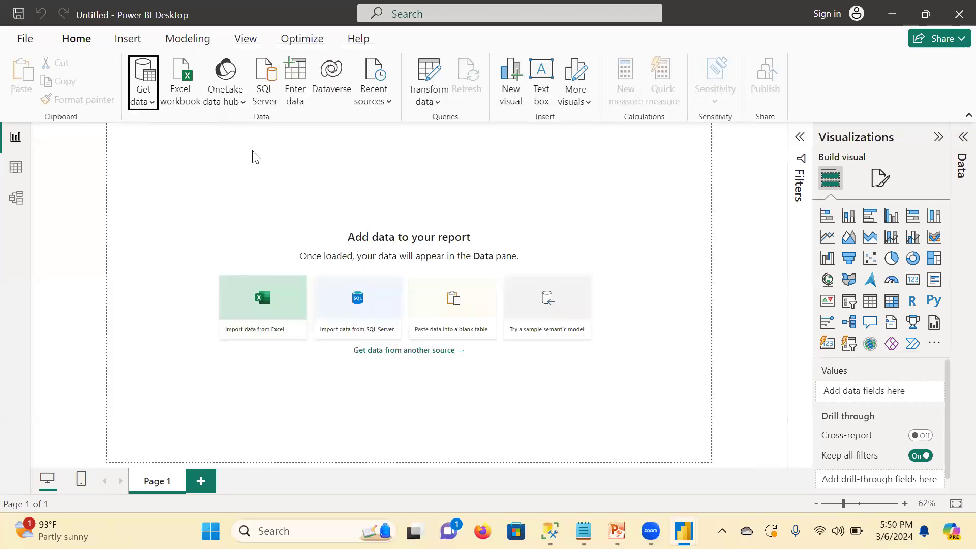
- Connect the report to the Excel workbook bi_dimensions.xlsx in the USSales subfolder of the Data folder
left_click(141, 105)
left_click(183, 158)
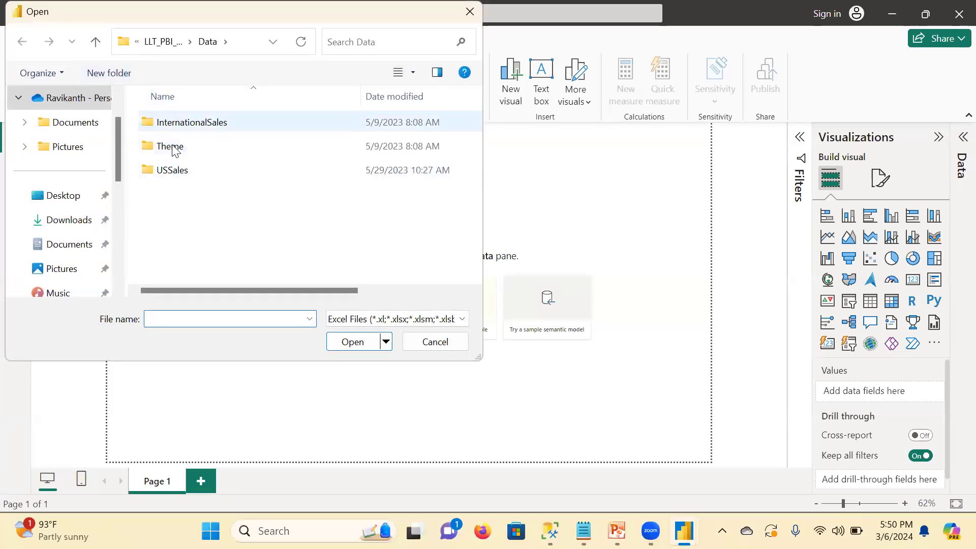
double_click(198, 125)
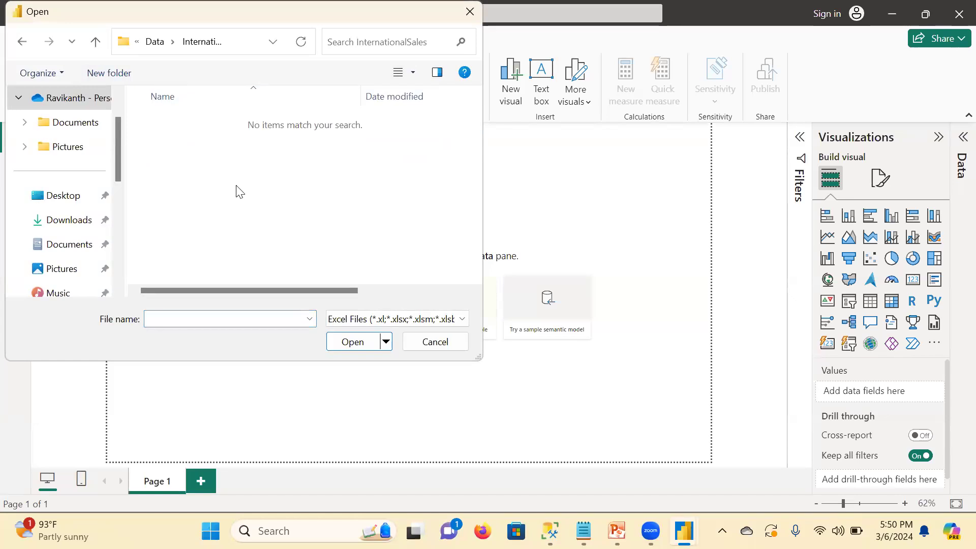
left_click(155, 42)
left_click(175, 172)
double_click(174, 172)
left_click(183, 123)
left_click(355, 342)
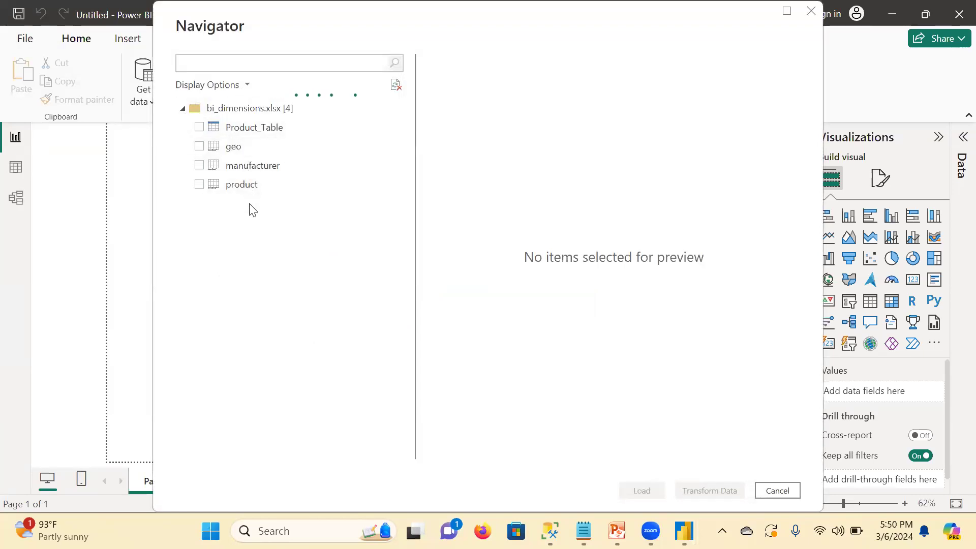
- Preview the manufacturer and product sheets, select only product, and open it in Power Query Editor for transformation
left_click(204, 171)
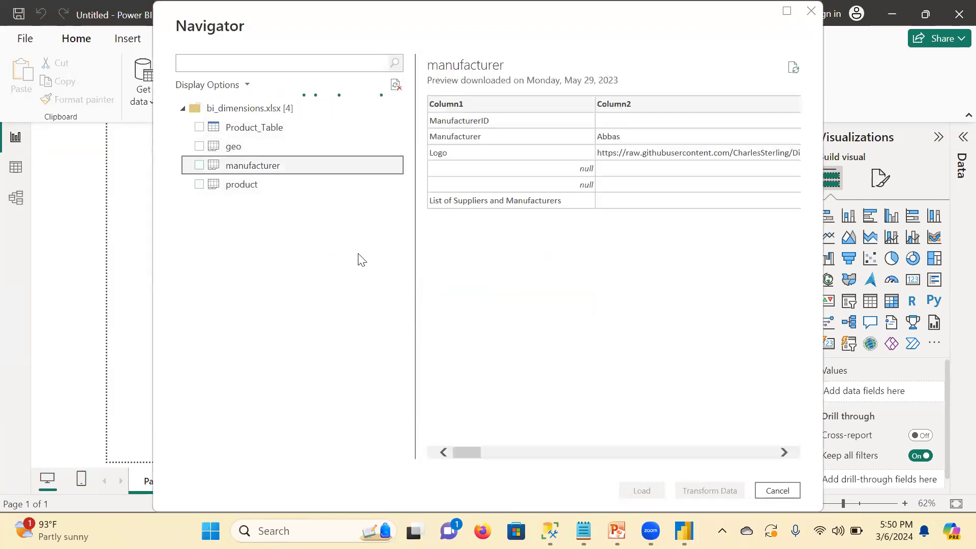
left_click(200, 184)
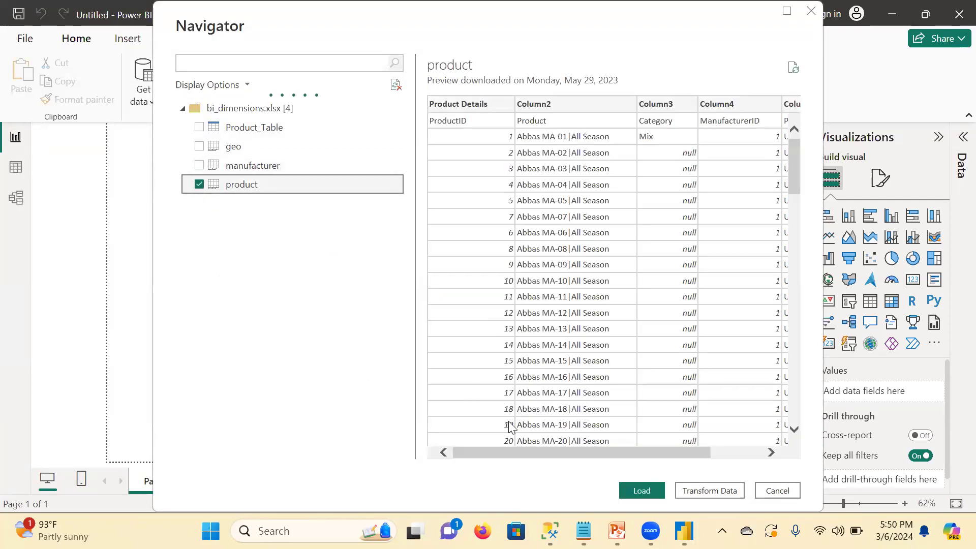
left_click_drag(505, 453, 467, 461)
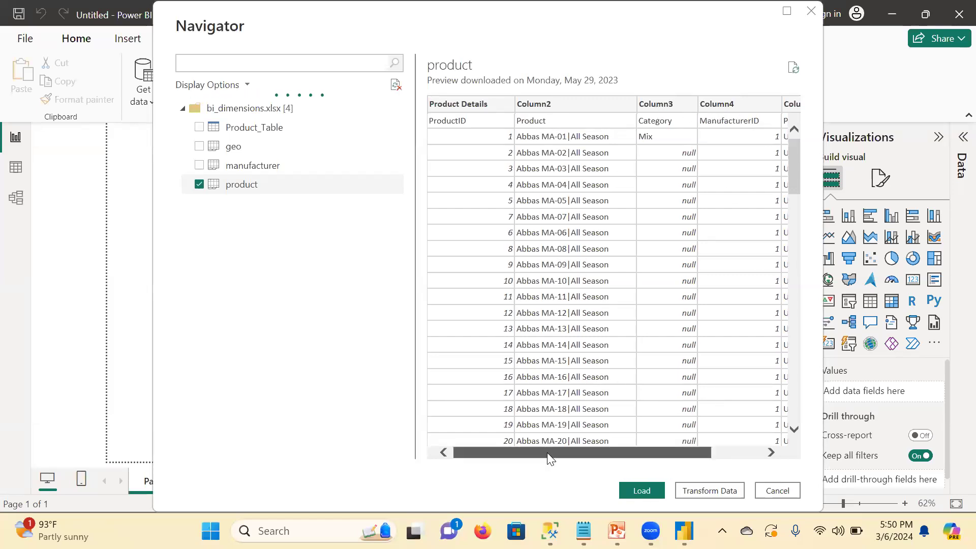
left_click_drag(547, 453, 674, 451)
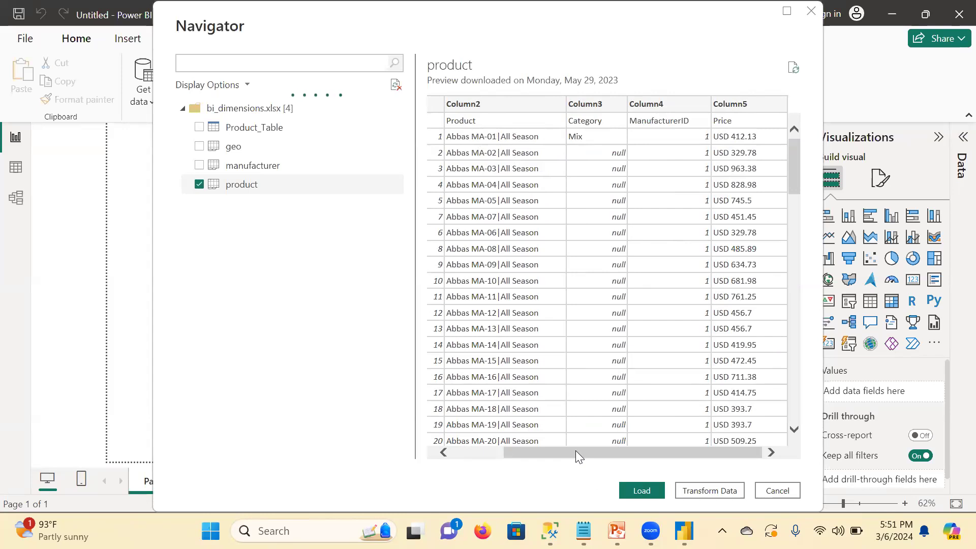
left_click_drag(577, 453, 396, 454)
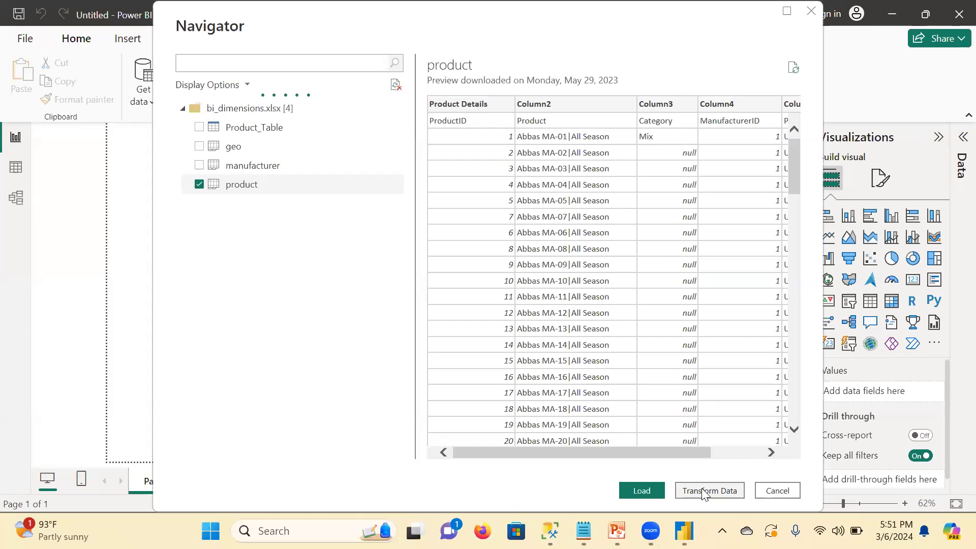
key("alt+Tab")
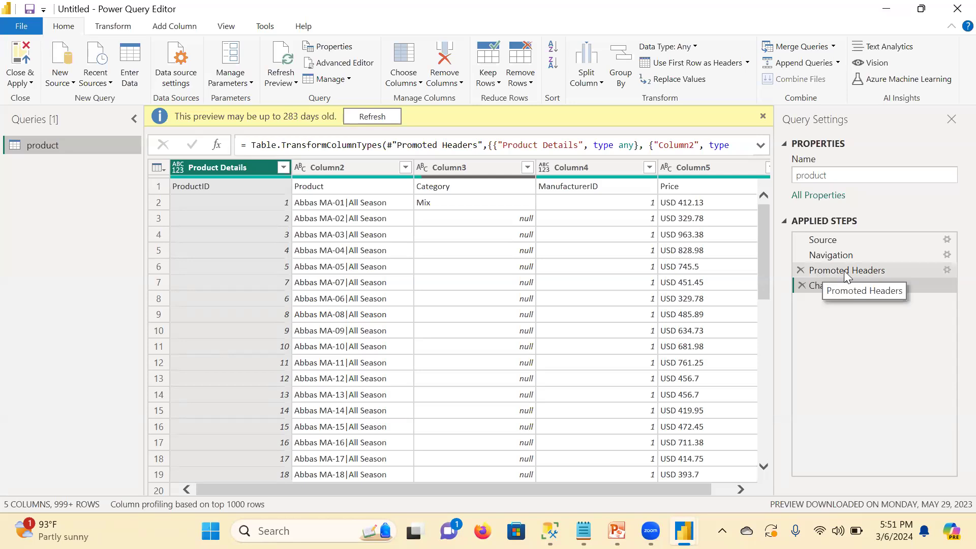
- Examine the product query's data at the Source, Navigation and Promoted Headers applied steps, and its query name
left_click(881, 274)
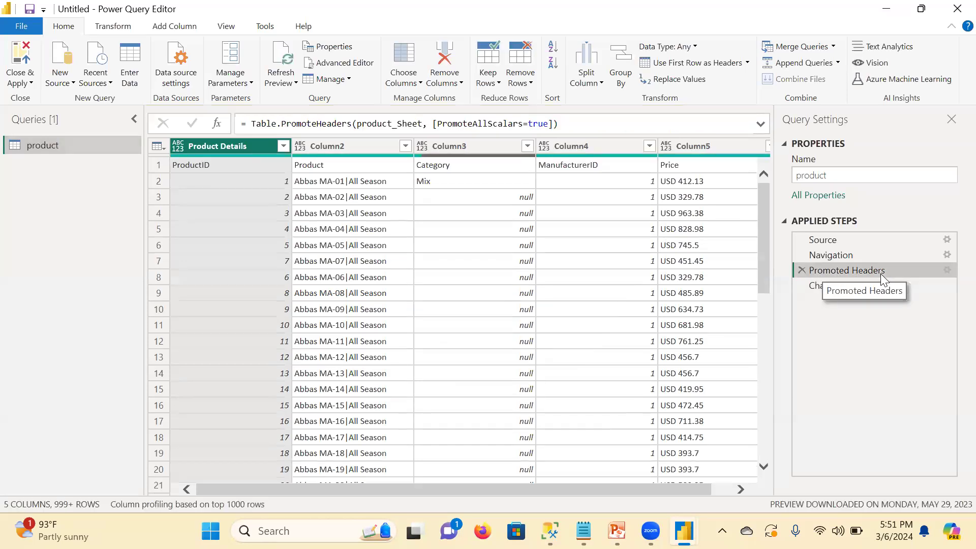
left_click(825, 287)
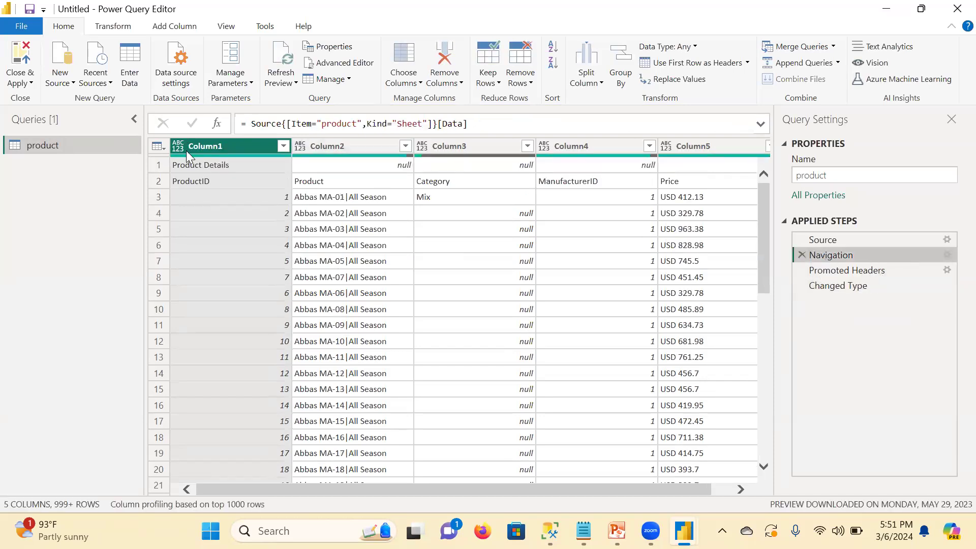
left_click(826, 241)
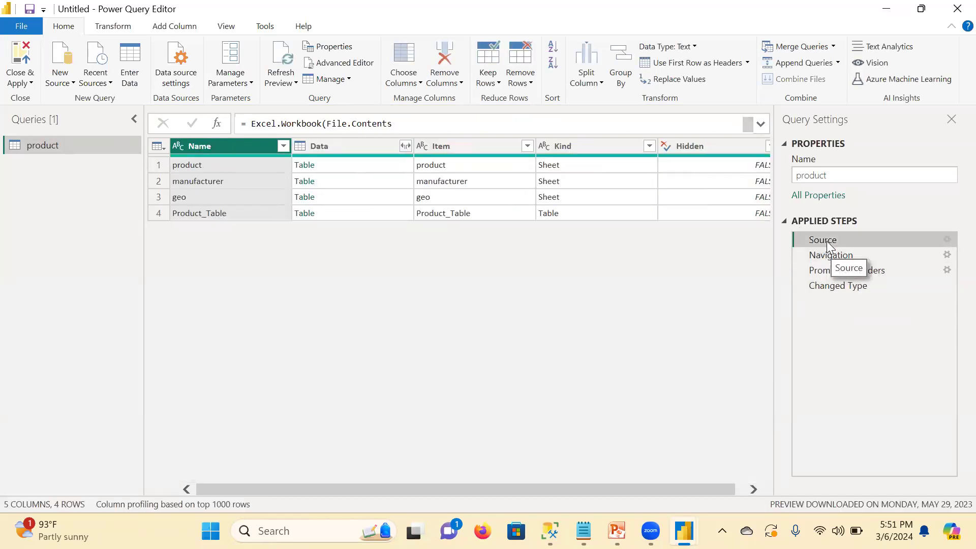
left_click(831, 254)
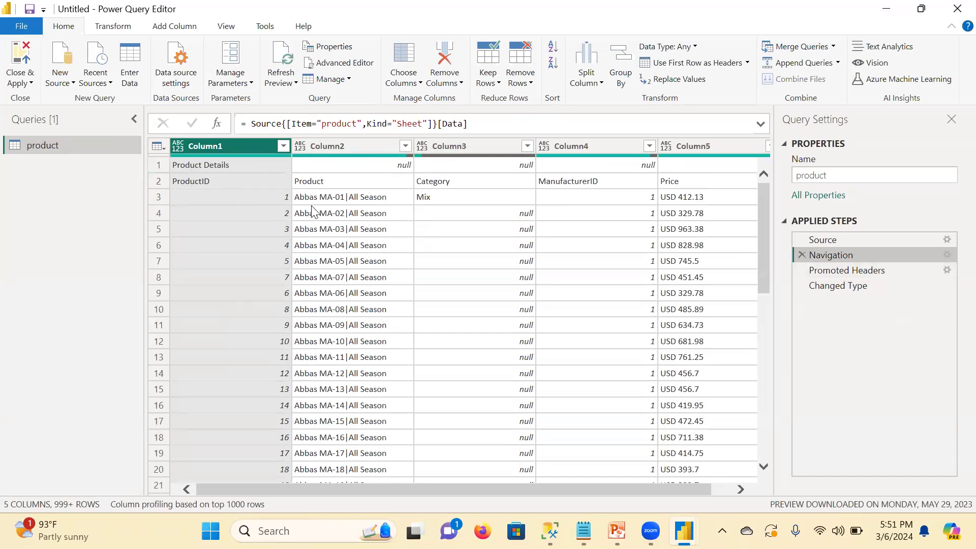
left_click(829, 276)
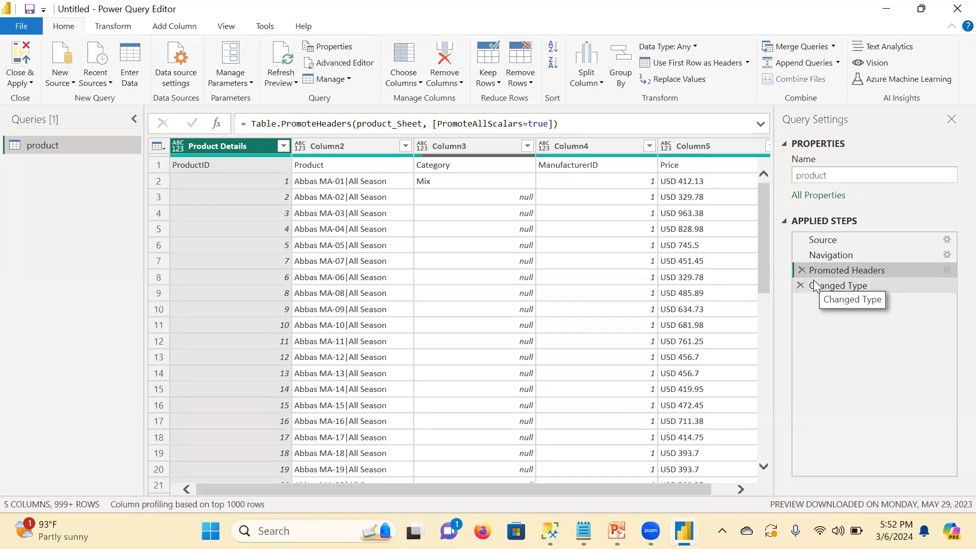
scroll(370, 307, "down", 2)
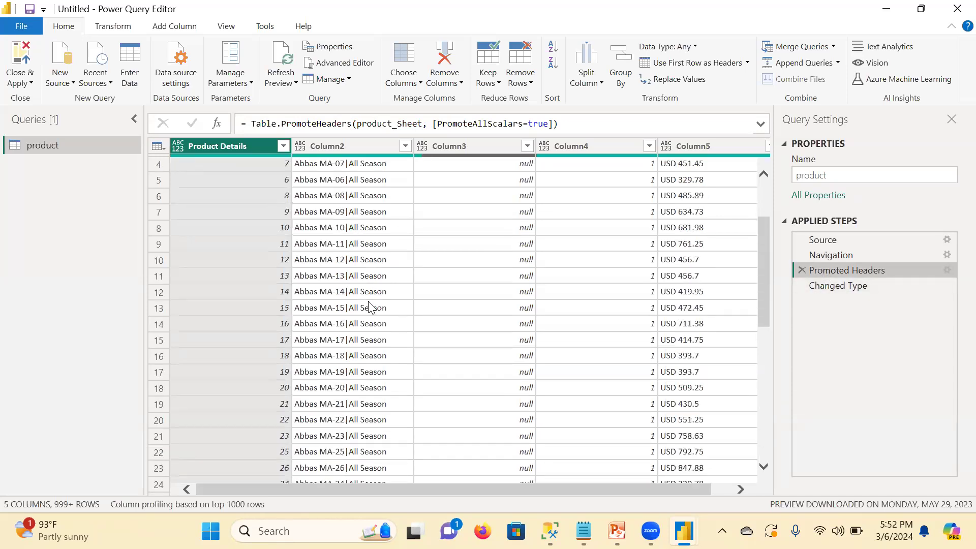
scroll(370, 307, "down", 3)
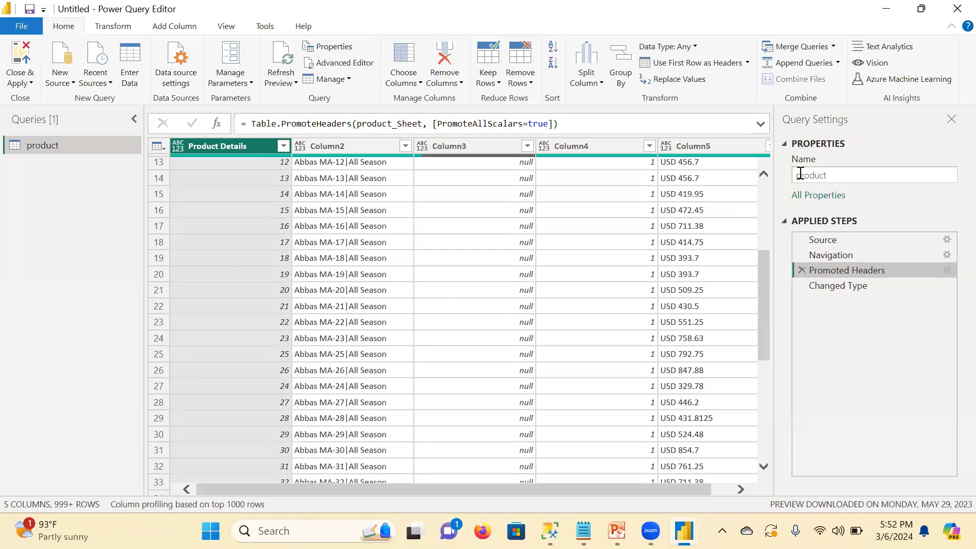
left_click(844, 178)
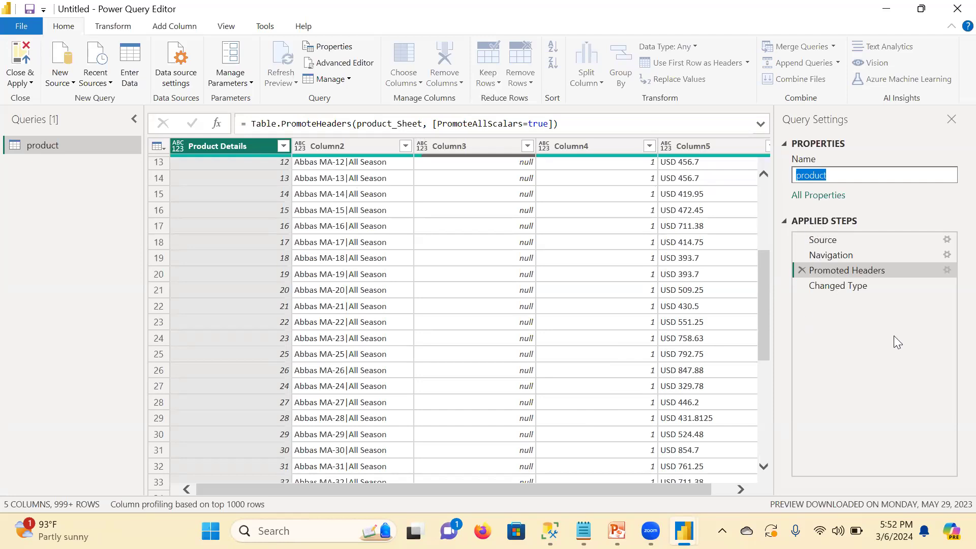
- Use the first row as headers after the product query's Changed Type step, and review the added applied steps
left_click(842, 273)
left_click(838, 286)
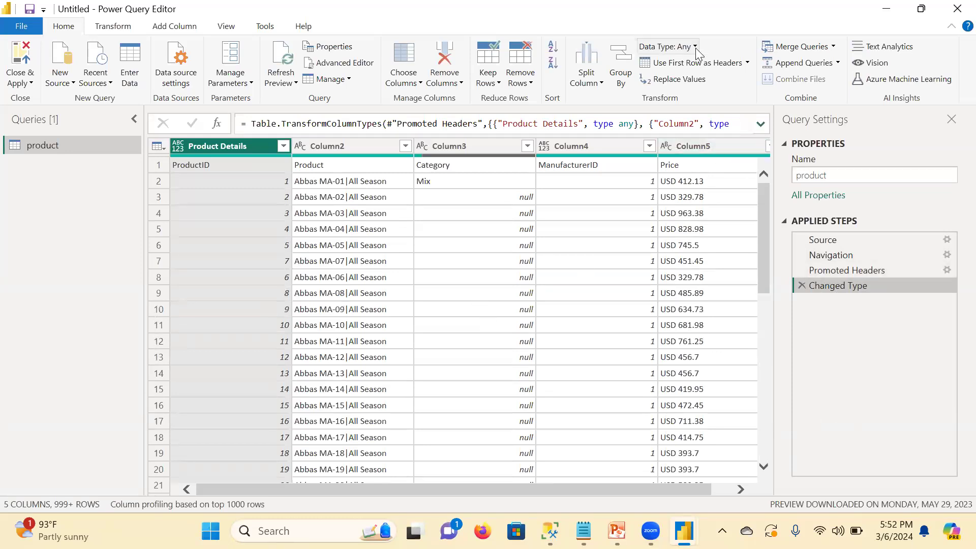
left_click(691, 62)
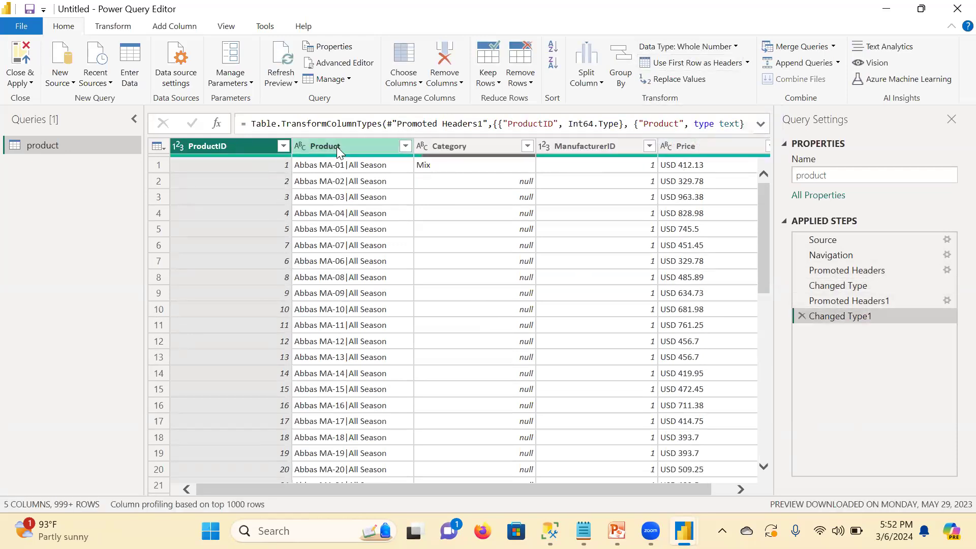
left_click(841, 303)
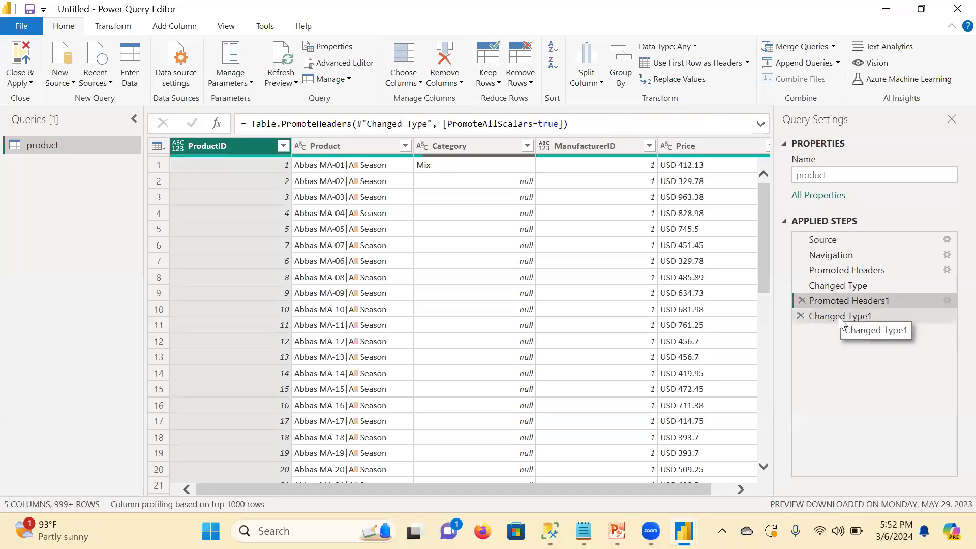
left_click(839, 317)
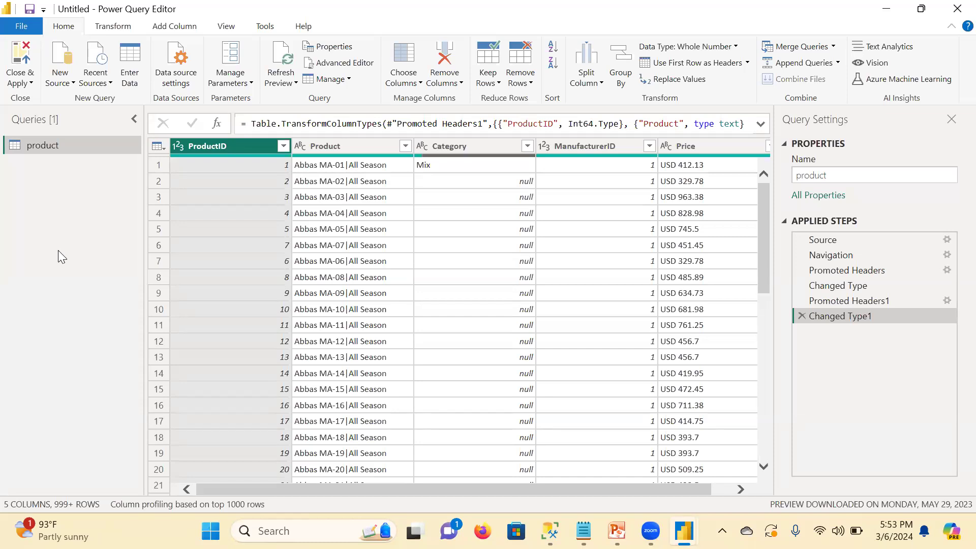
- Examine the new-source connector categories from File and Database through Microsoft Fabric, Power Platform, Azure, Online Services and Other, and close the list
left_click(66, 89)
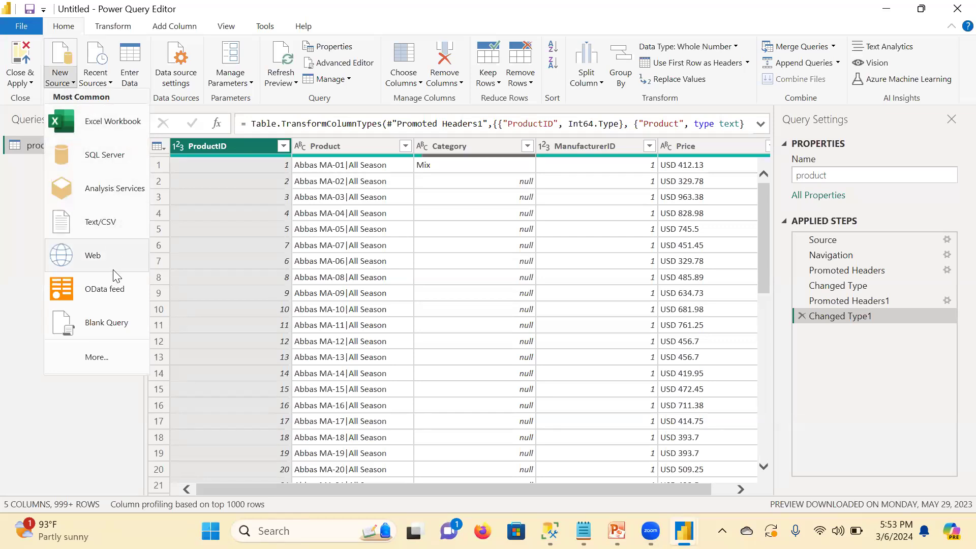
left_click(96, 357)
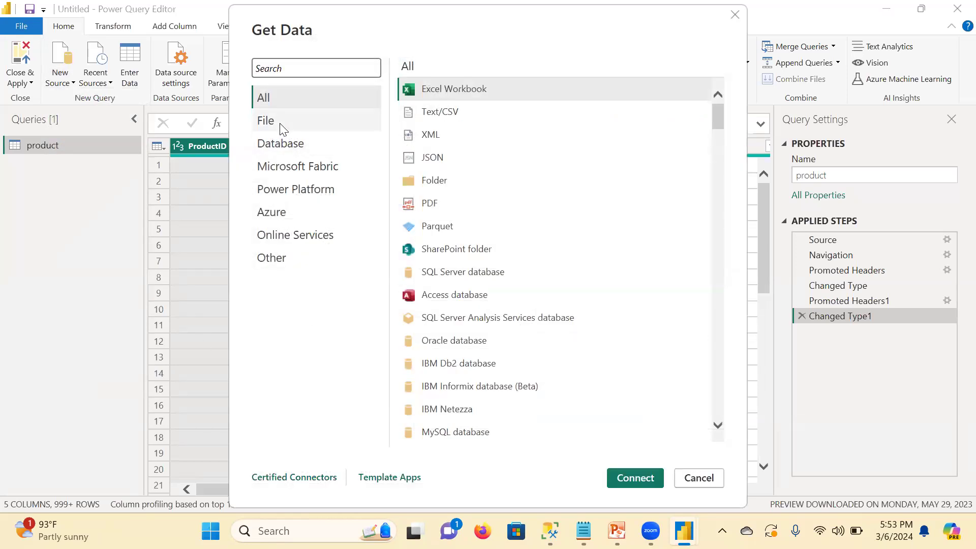
left_click(281, 126)
left_click(282, 145)
left_click(299, 171)
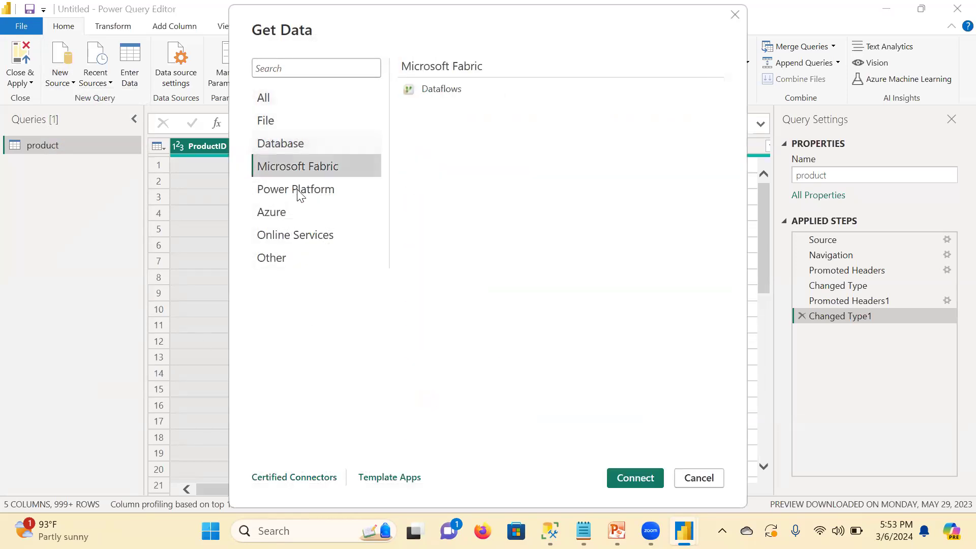
left_click(297, 192)
left_click(297, 218)
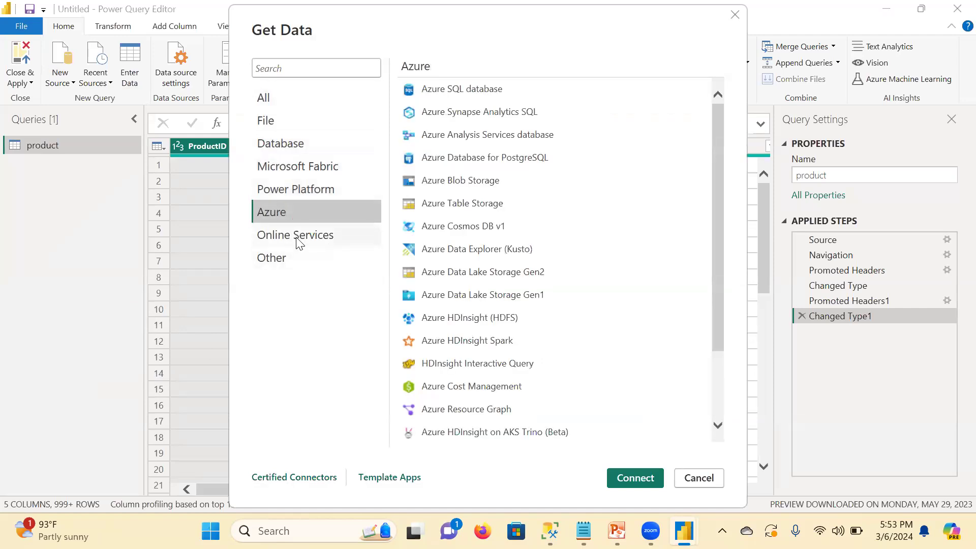
left_click(298, 239)
left_click(286, 262)
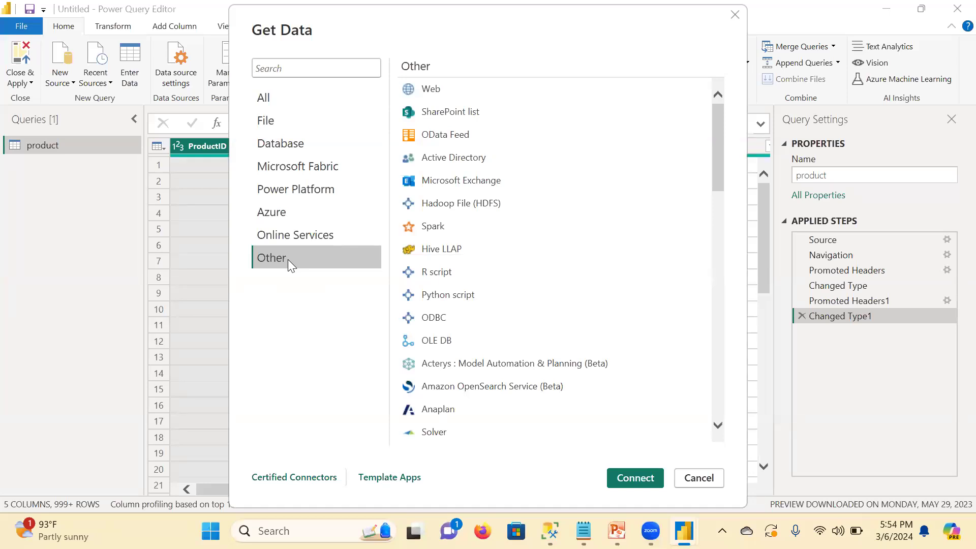
left_click(704, 482)
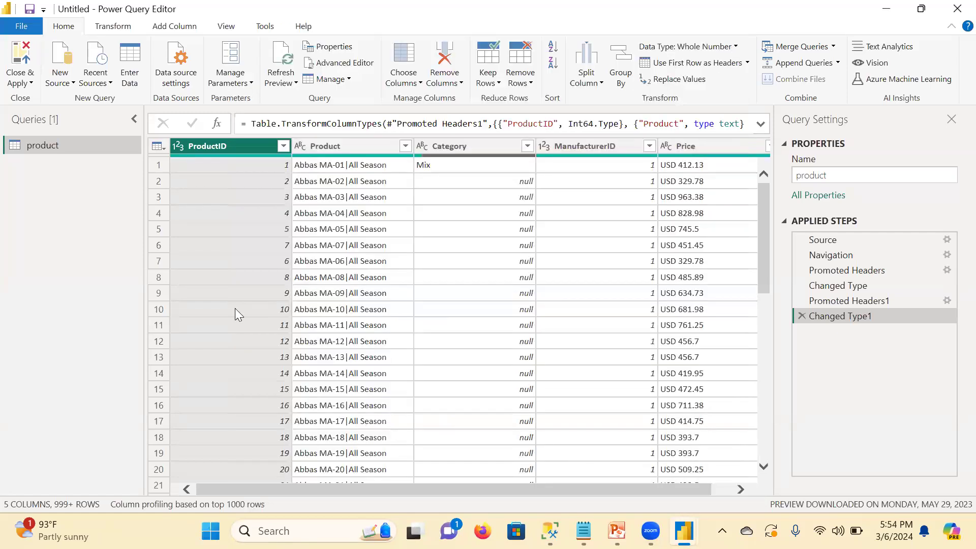
- Examine the complete connector list for a new source, and read through the Other category down to Blank Query
left_click(71, 81)
left_click(104, 359)
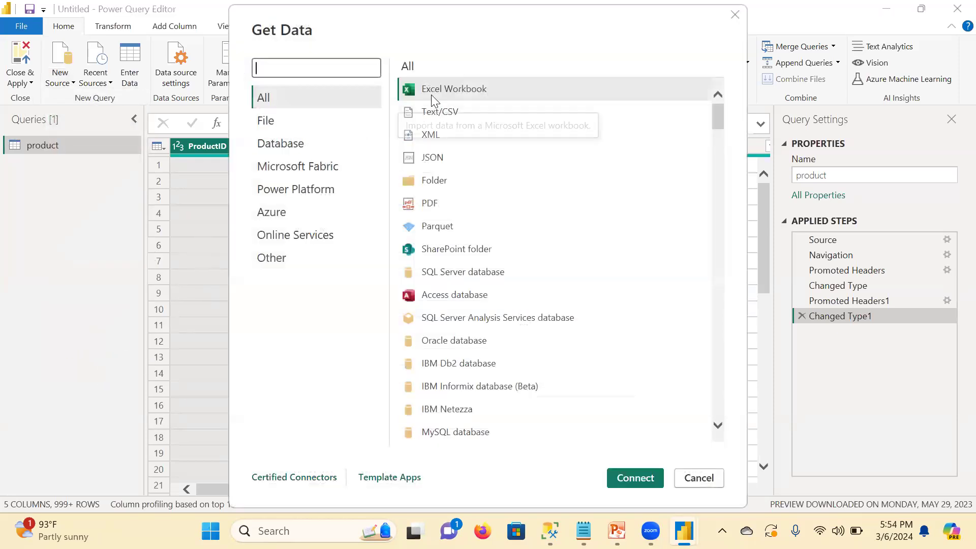
mouse_move(714, 119)
left_mouse_down()
mouse_move(717, 141)
mouse_move(717, 114)
left_mouse_up()
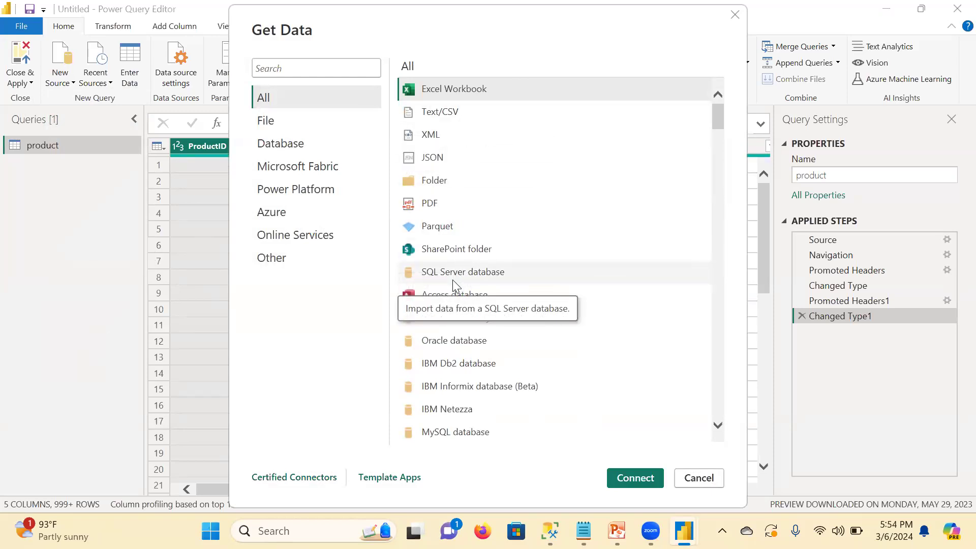
left_click(298, 259)
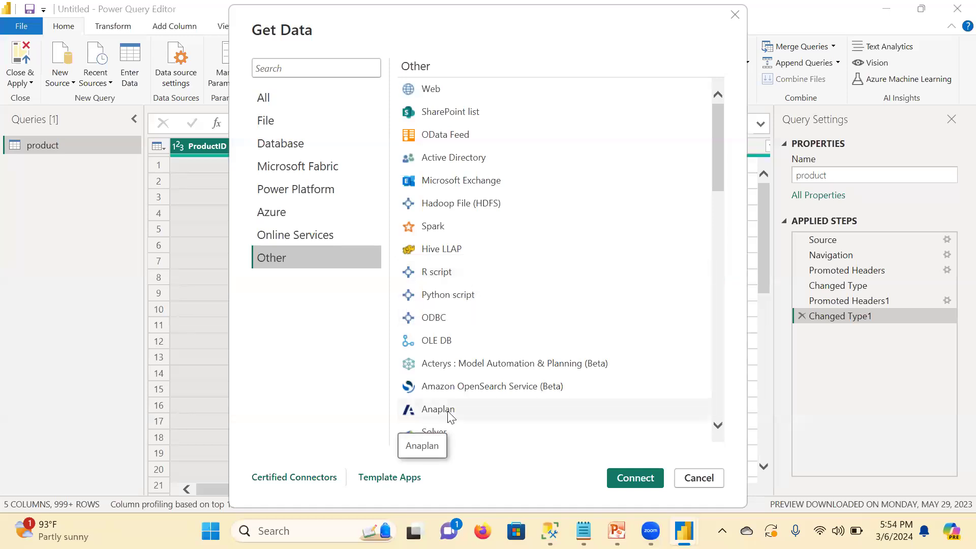
scroll(448, 415, "down", 3)
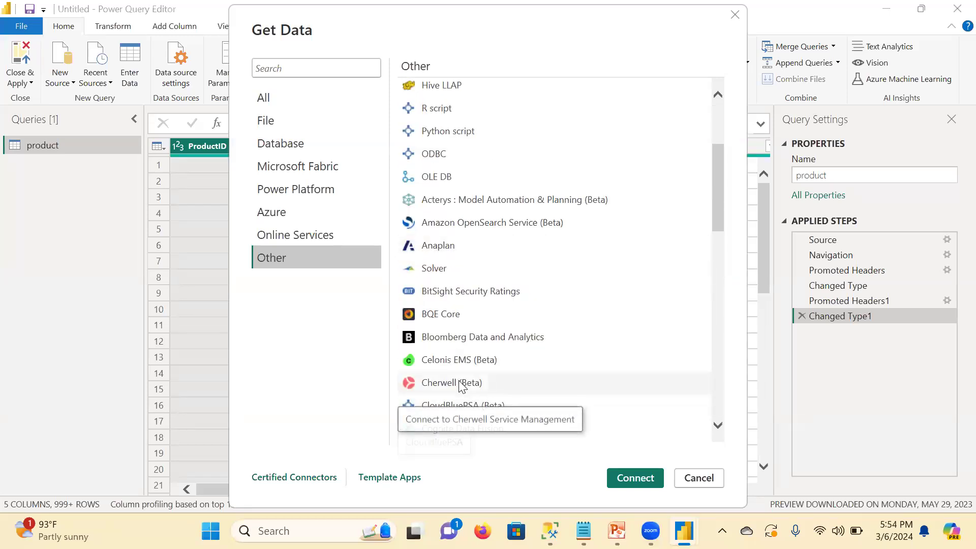
scroll(460, 386, "down", 2)
scroll(459, 387, "down", 1)
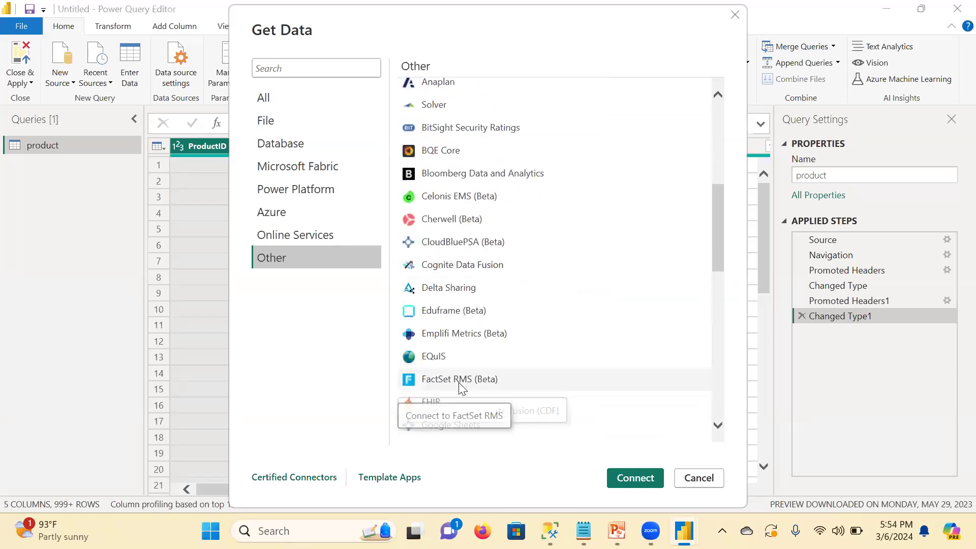
scroll(460, 387, "down", 2)
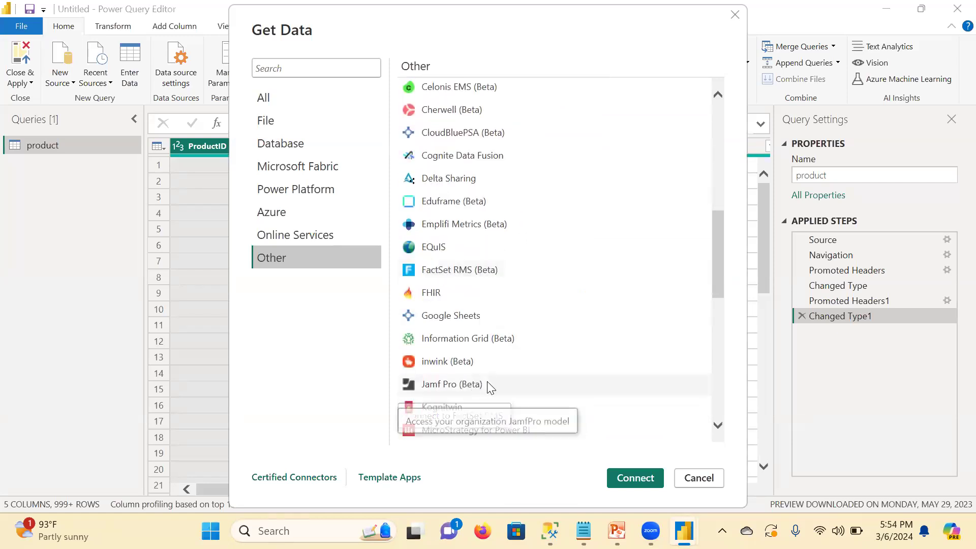
scroll(505, 377, "down", 3)
scroll(505, 377, "down", 5)
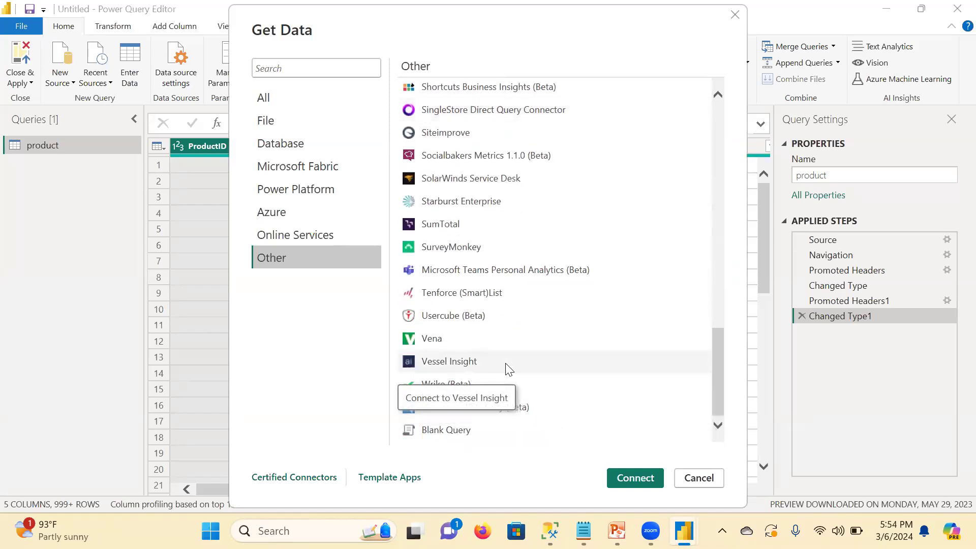
scroll(505, 370, "up", 1)
left_click_drag(714, 325, 722, 382)
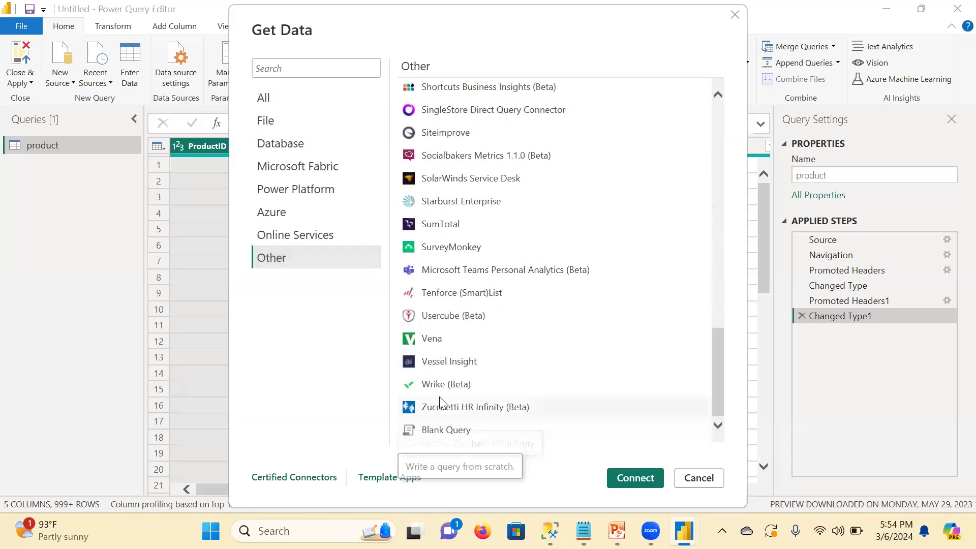
- Examine the connectors under Online Services, Azure, Power Platform, Microsoft Fabric and Database, and leave without connecting
left_click(294, 236)
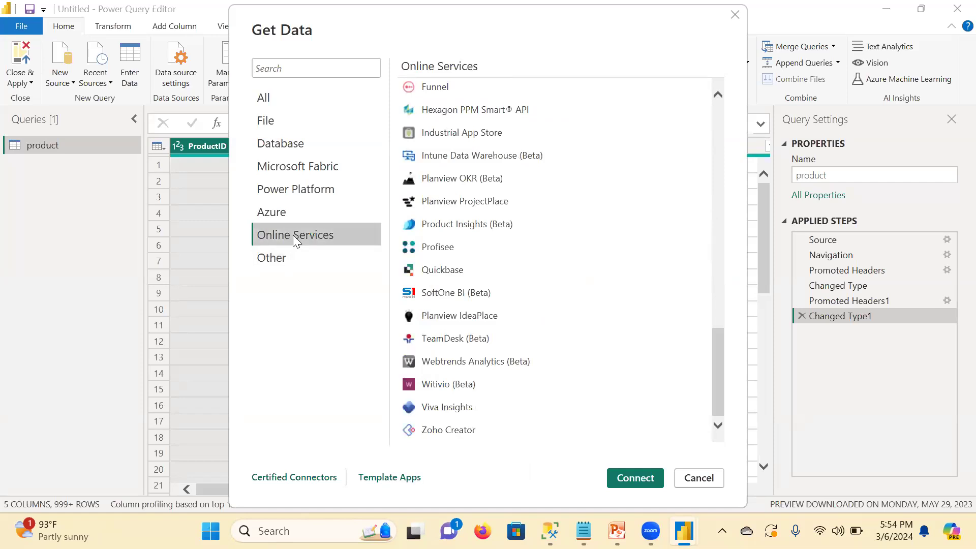
left_click_drag(715, 373, 768, 115)
left_click(279, 217)
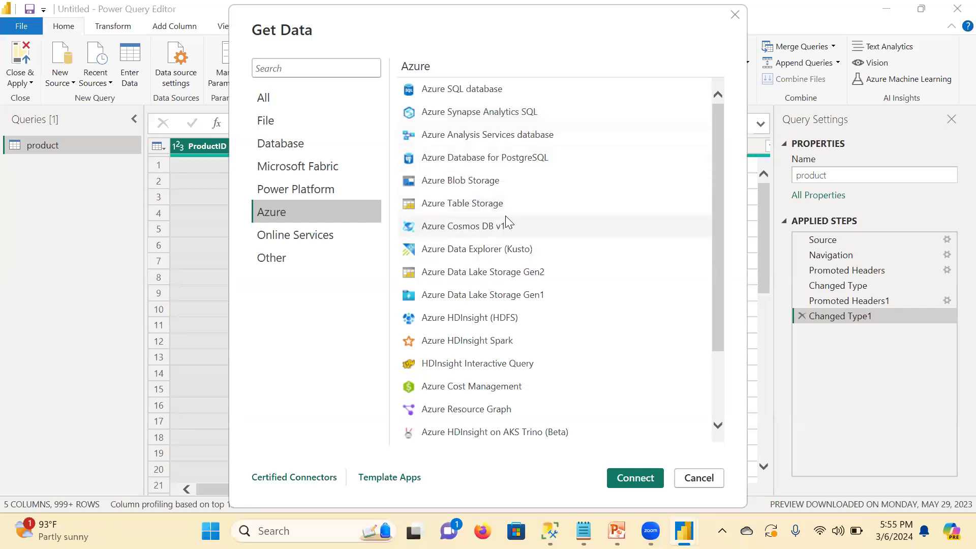
left_click_drag(718, 235, 718, 260)
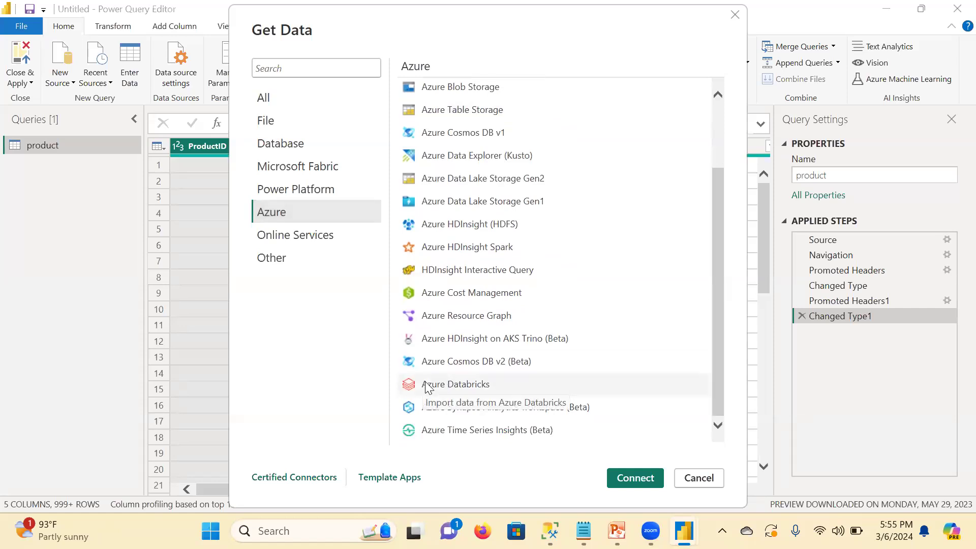
left_click_drag(719, 338, 710, 271)
left_click(281, 197)
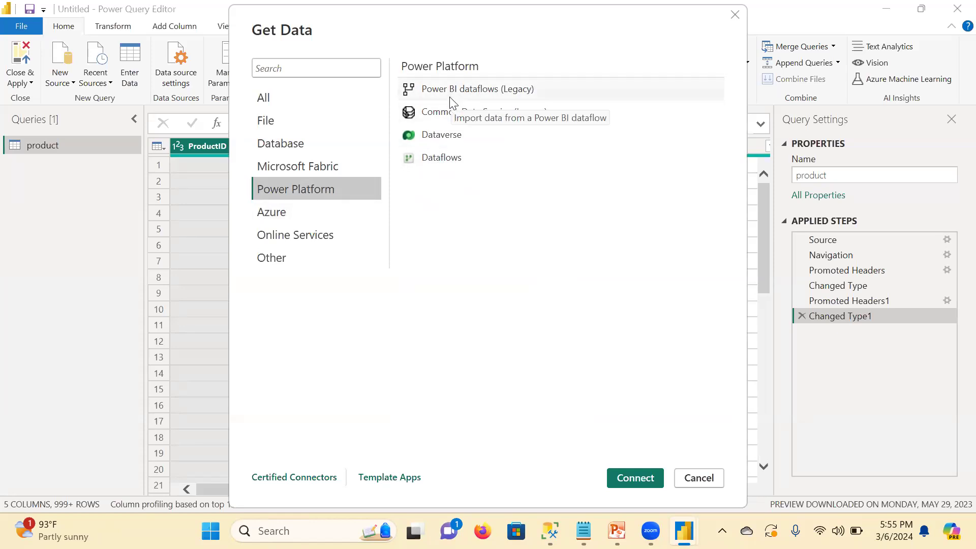
left_click(323, 167)
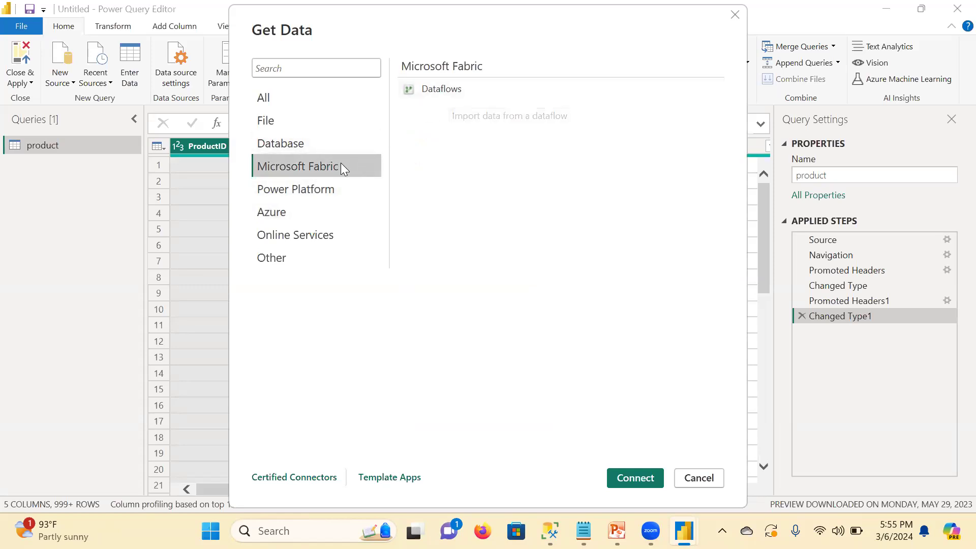
left_click(335, 147)
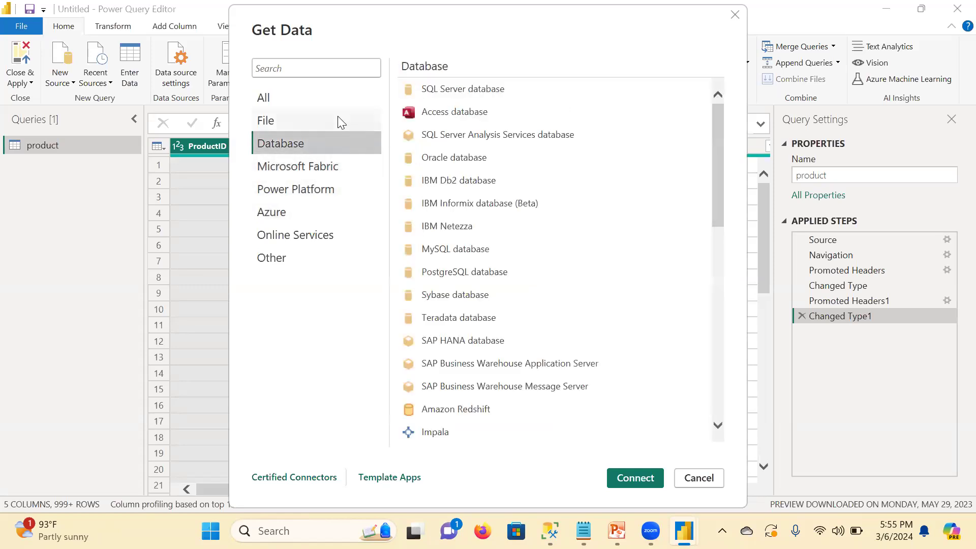
left_click(697, 477)
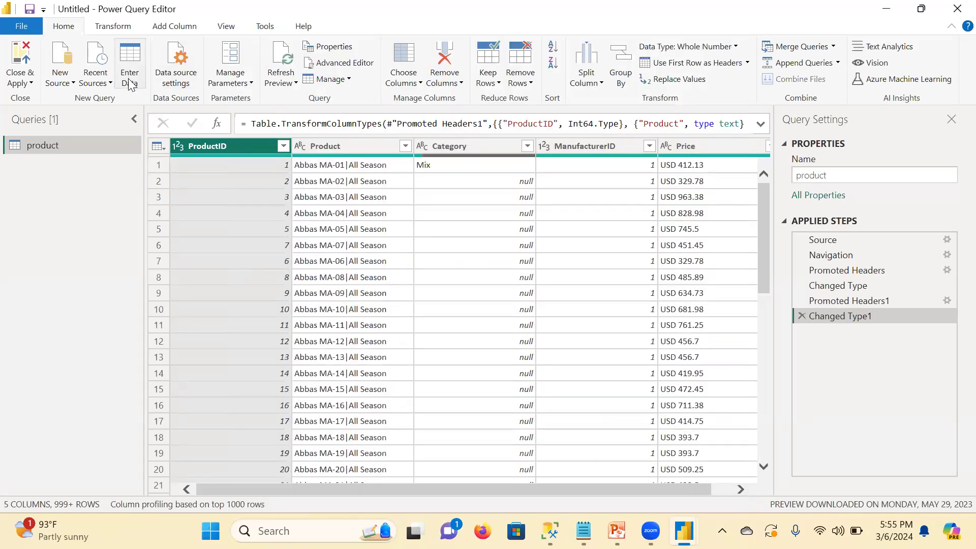
- Review the list of recently used data sources from beginning to end without choosing one
left_click(103, 85)
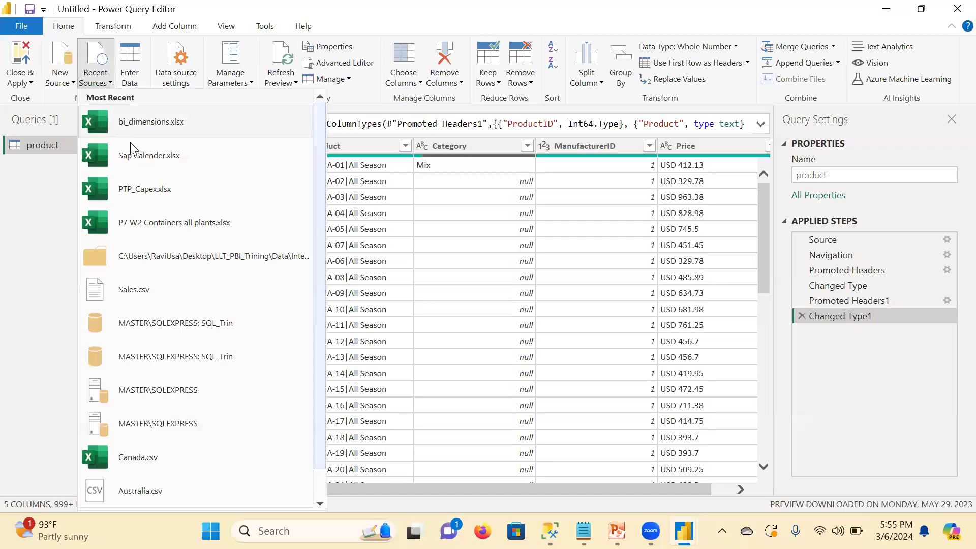
scroll(160, 444, "down", 1)
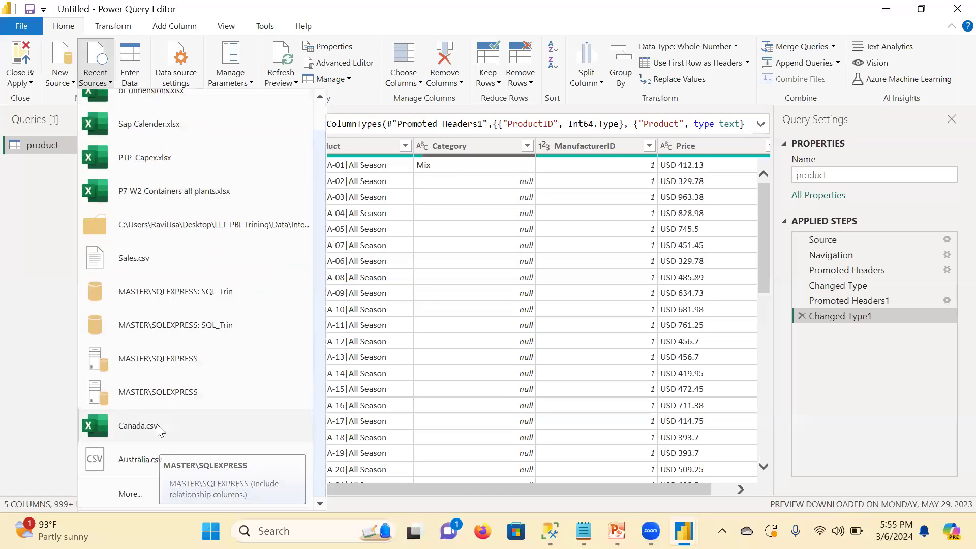
scroll(156, 424, "up", 1)
left_click(29, 236)
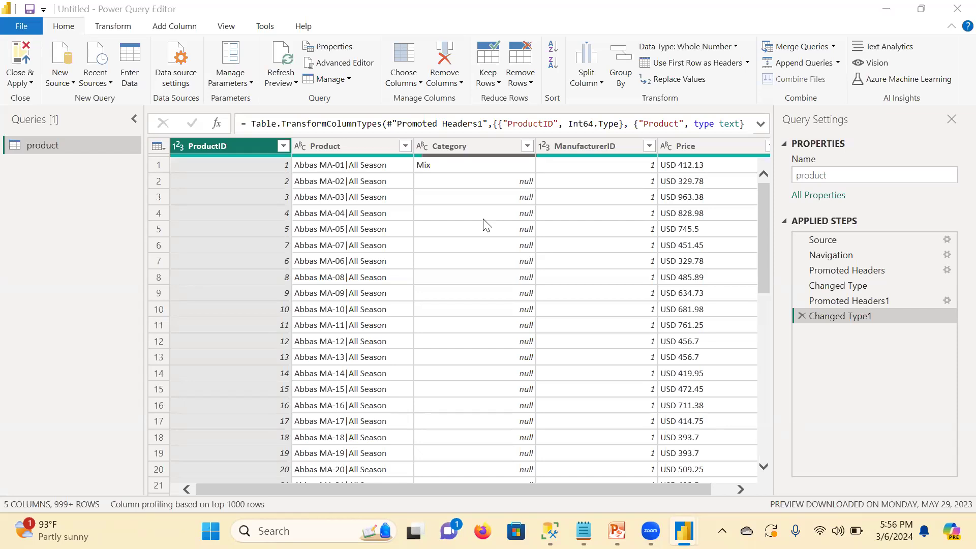
- Preview the Sales file from the USSales folder as a new Text/CSV source
left_click(63, 81)
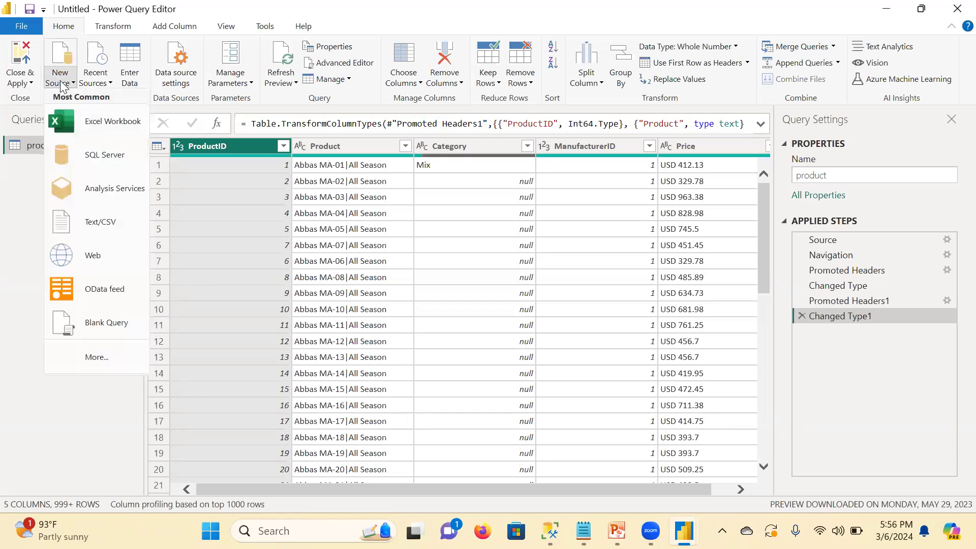
left_click(106, 225)
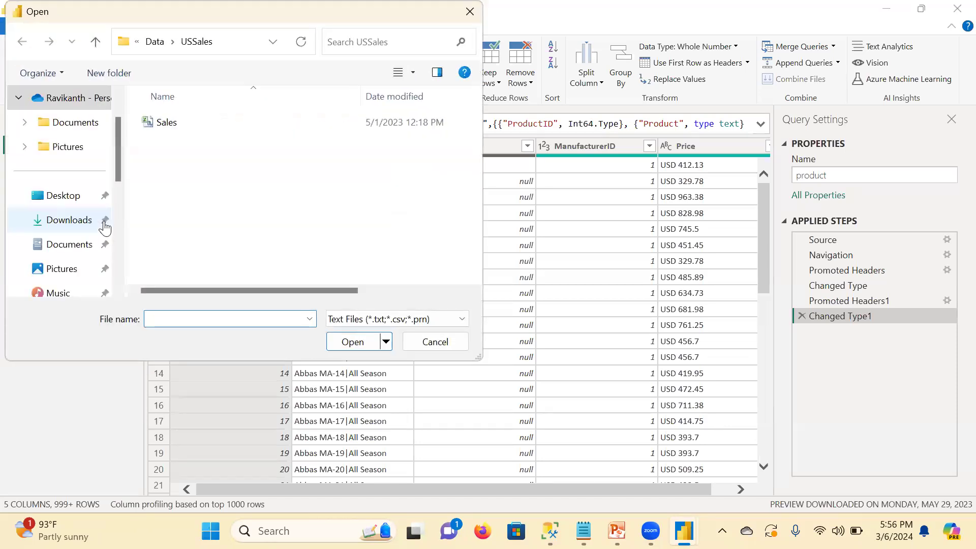
left_click(209, 122)
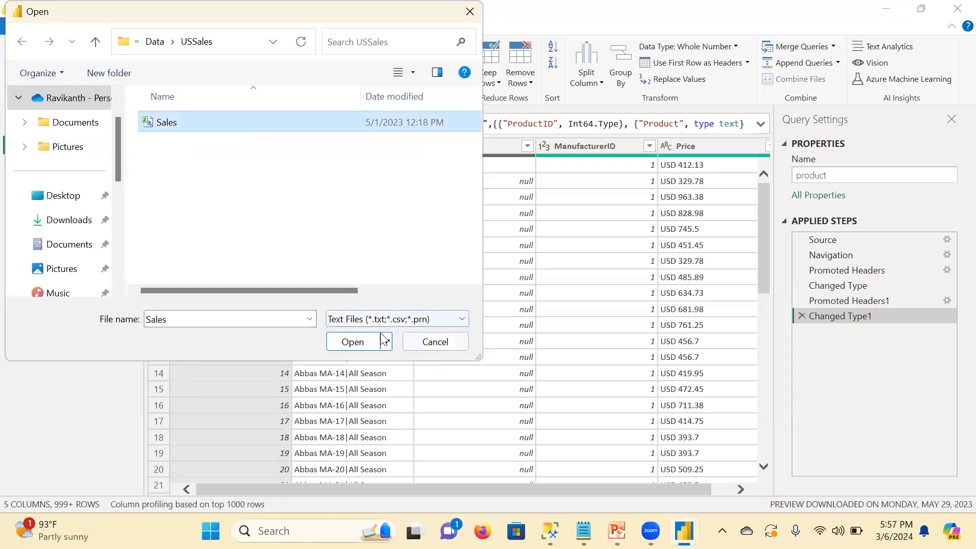
left_click(349, 343)
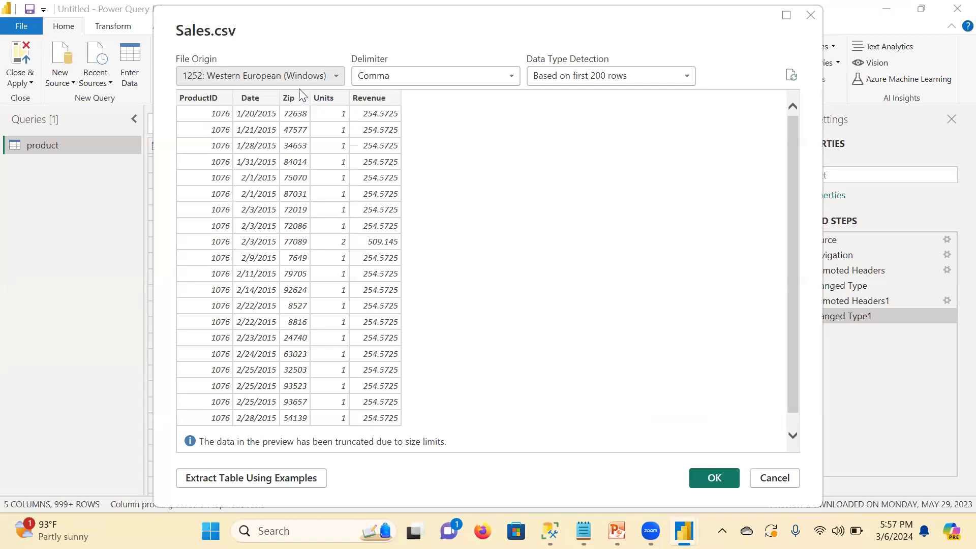
- Try a custom delimiter in the Sales.csv import preview, and cancel the import
left_click(460, 73)
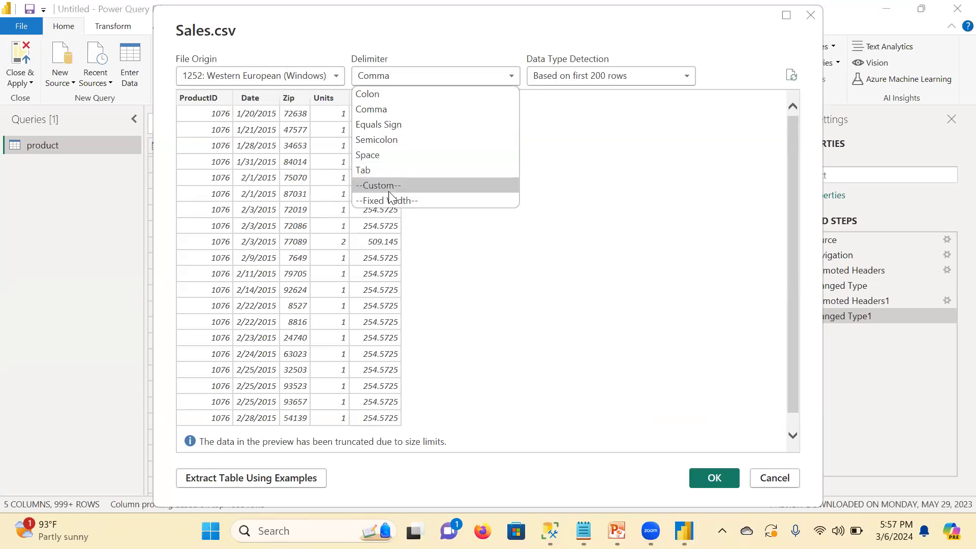
left_click(389, 188)
left_click(396, 99)
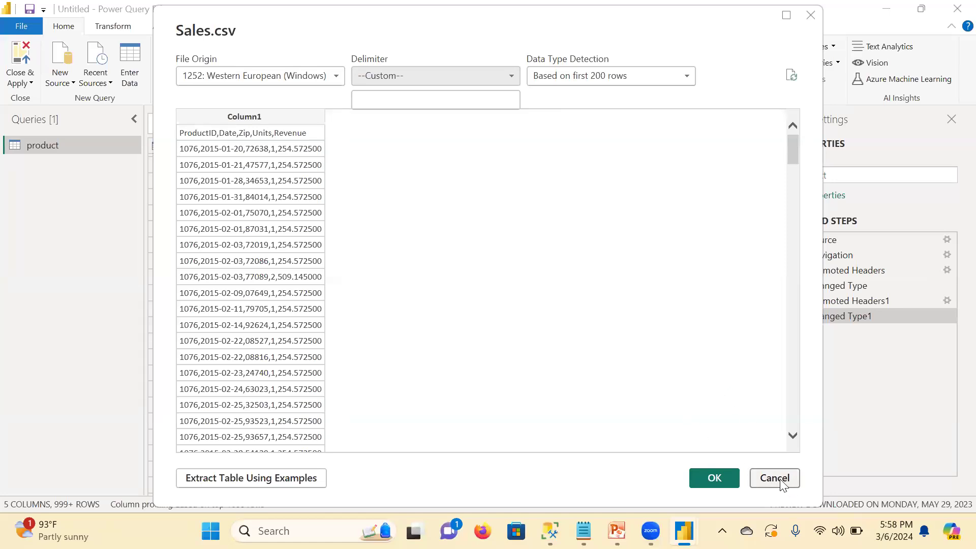
left_click(774, 477)
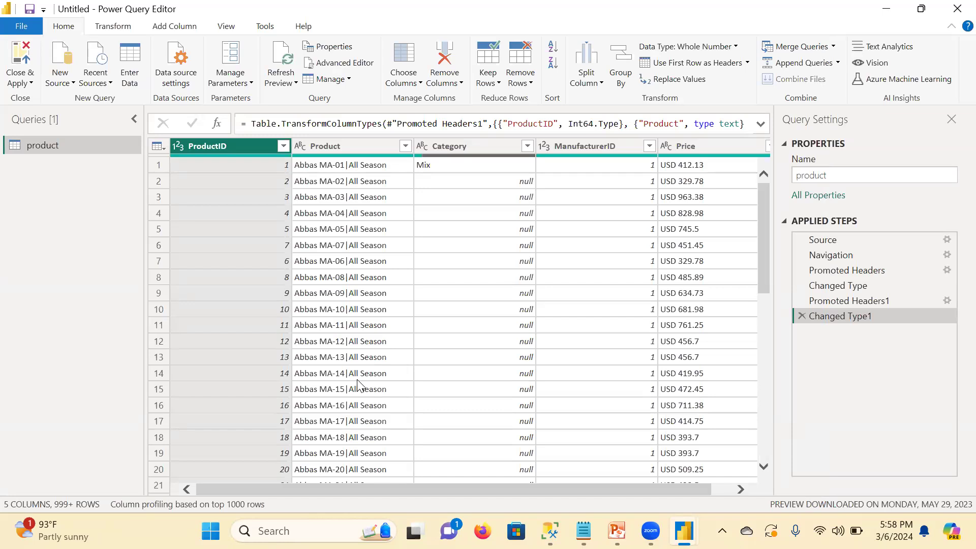
- Examine the full list of connectors available for a new source, and leave without connecting
left_click(59, 78)
left_click(111, 358)
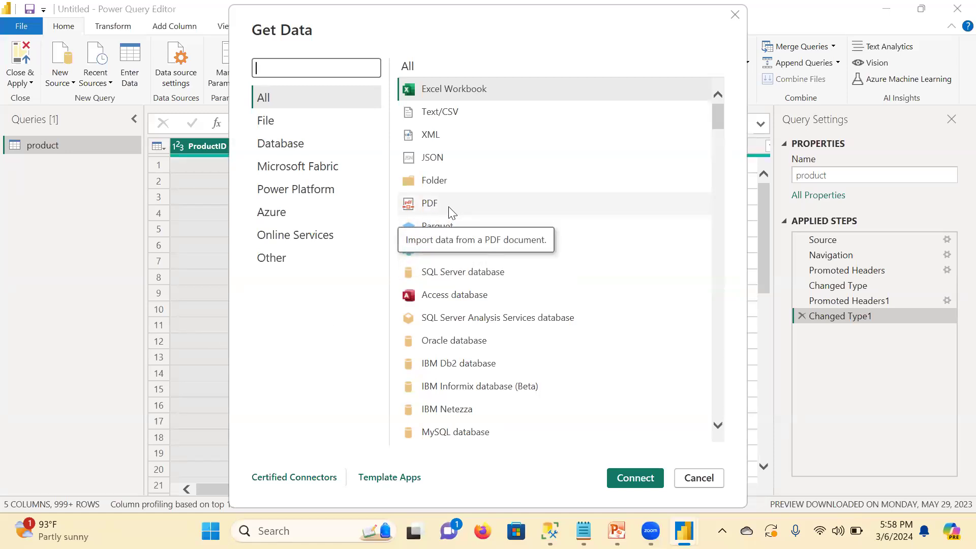
left_click(700, 478)
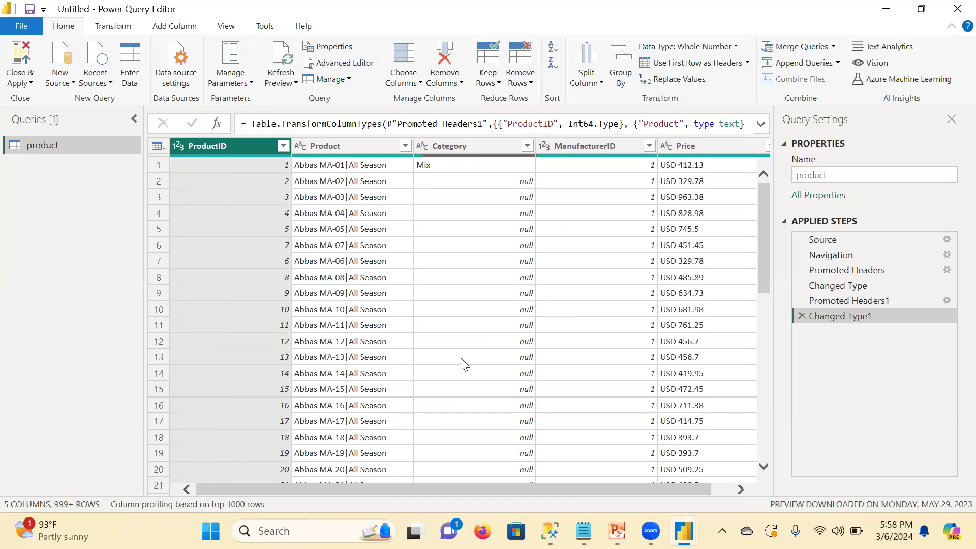
left_click(61, 81)
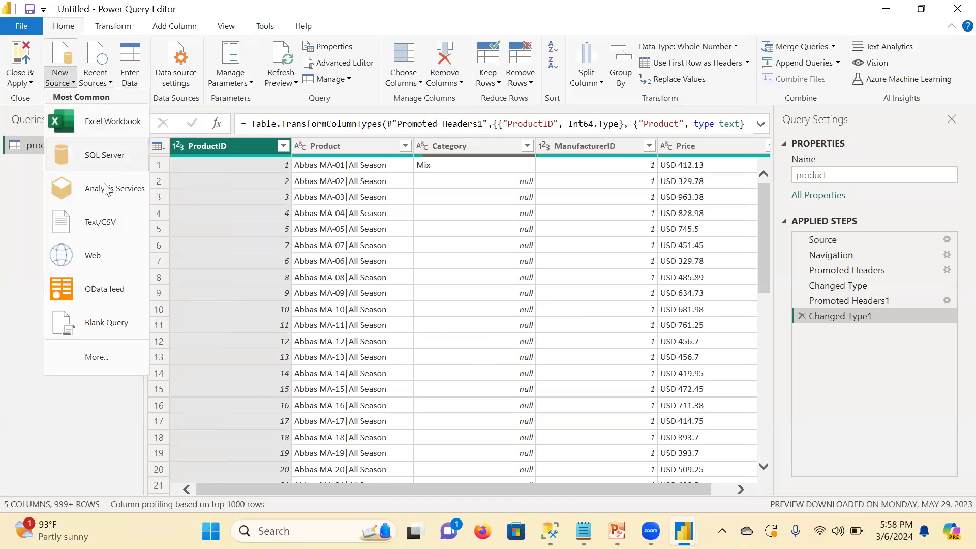
left_click(99, 358)
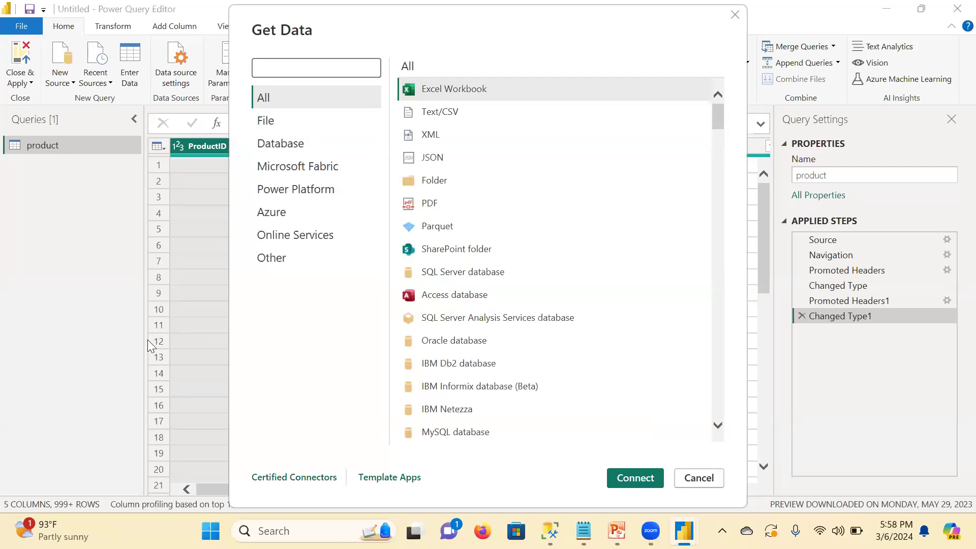
left_click(703, 478)
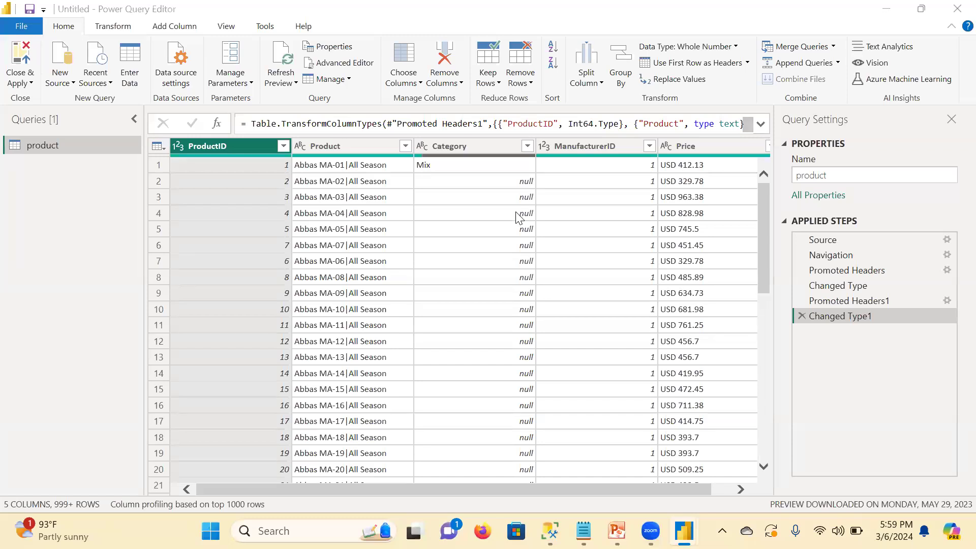
- Add a blank query as a new source and expand its formula bar
left_click(63, 80)
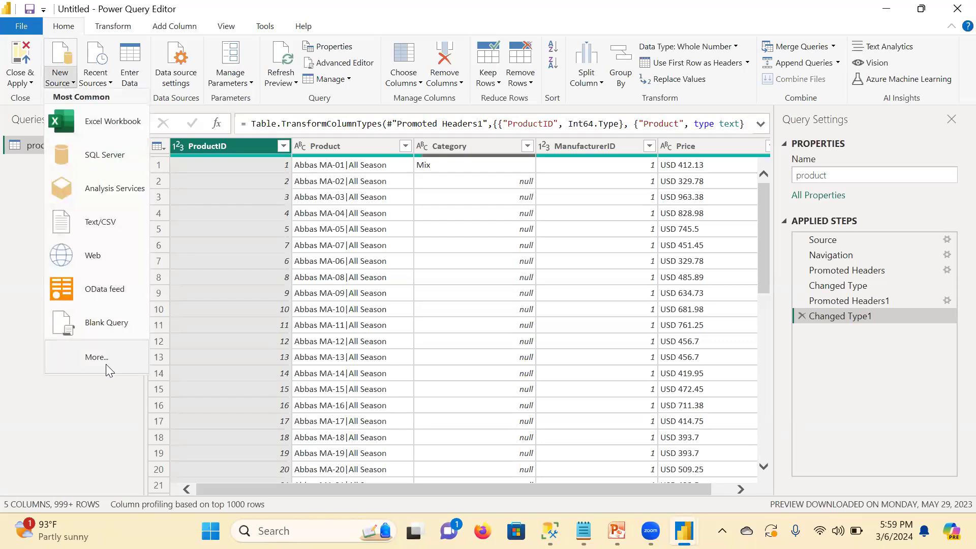
left_click(108, 330)
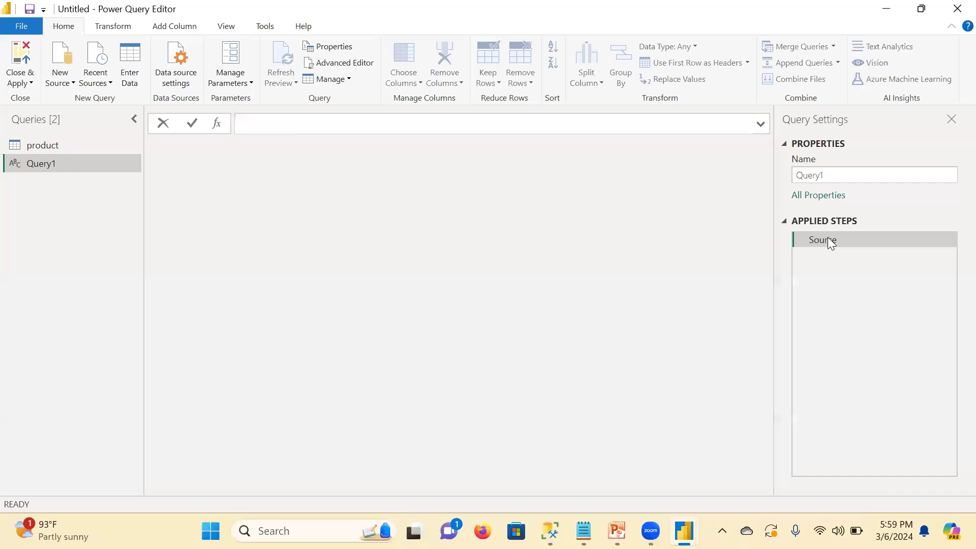
left_click(761, 126)
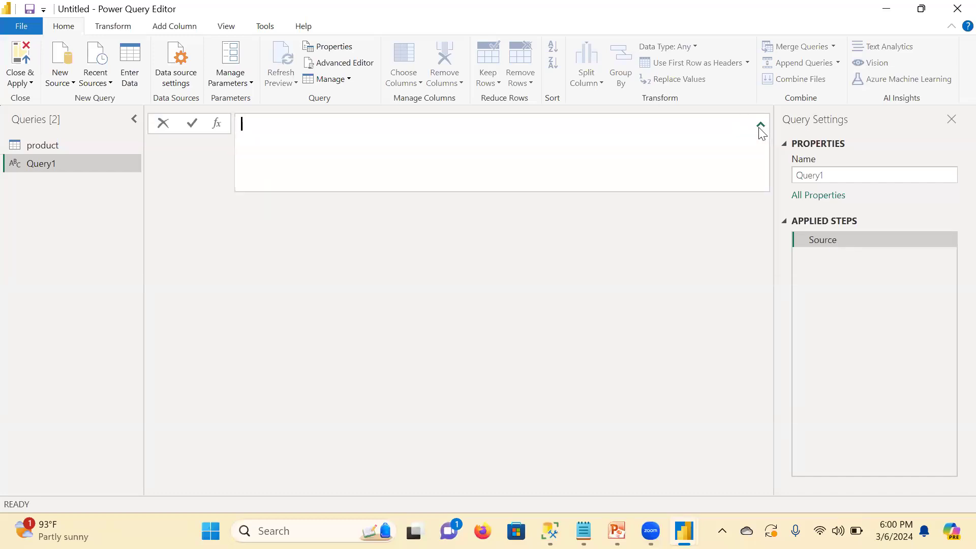
- Copy the product query's Source step formula, which reads bi_dimensions.xlsx, into Query1 and commit it
left_click(55, 148)
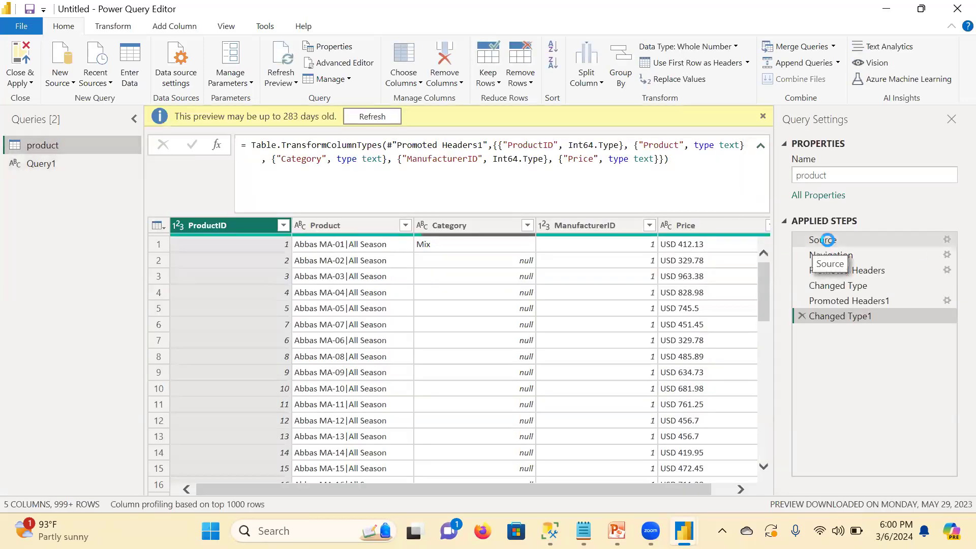
left_click(822, 241)
left_click_drag(717, 138, 242, 116)
key("ctrl+c")
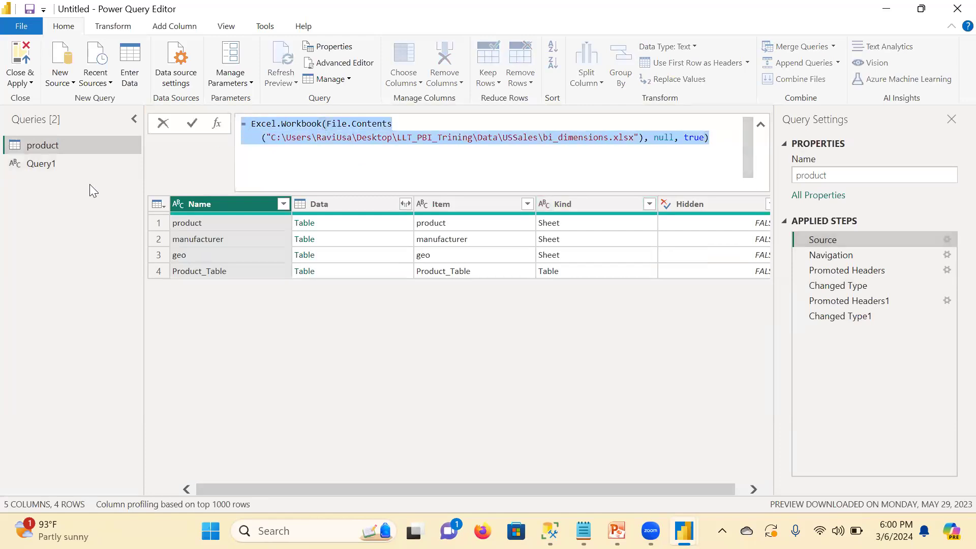
left_click(72, 164)
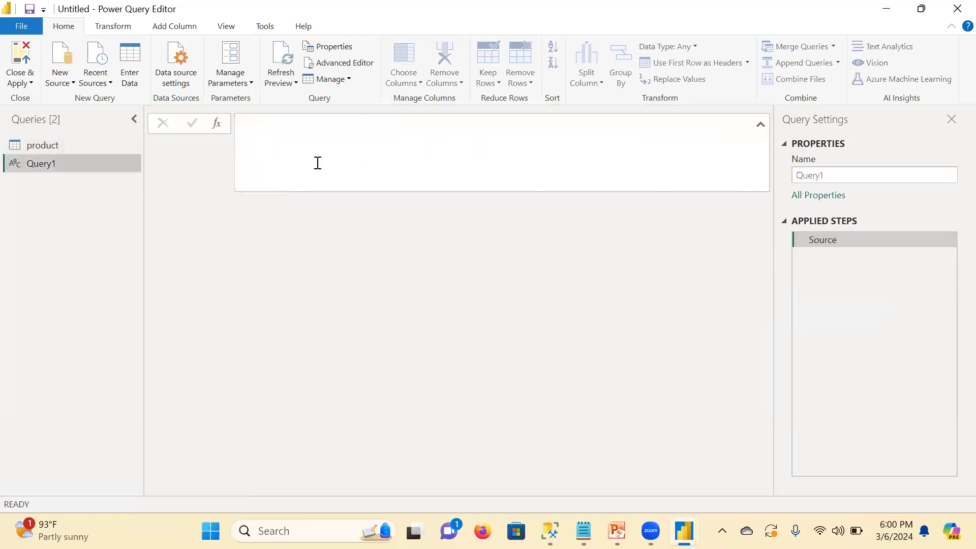
key("ctrl+v")
left_click(192, 124)
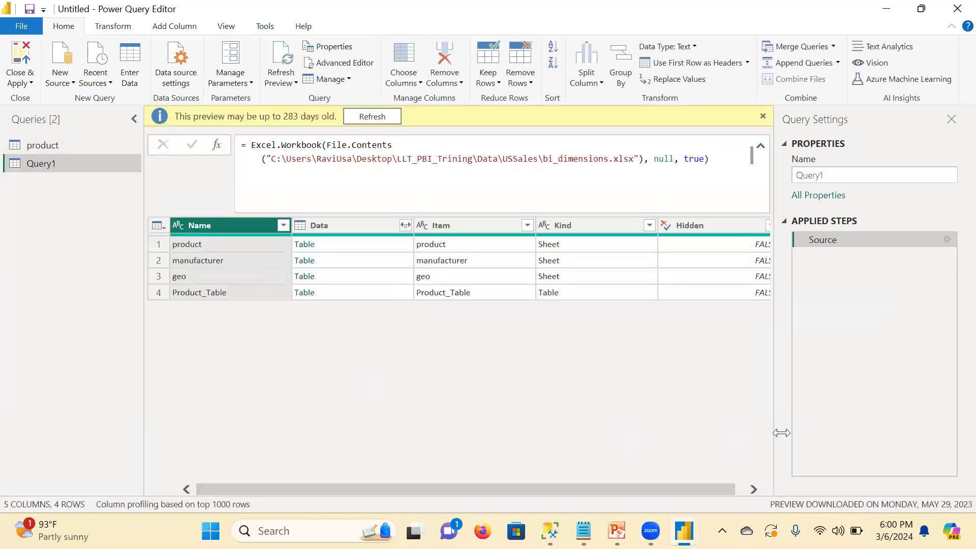
- Load the product sheet's nested table in Query1 and compare its columns and applied steps with the product query
left_click(304, 245)
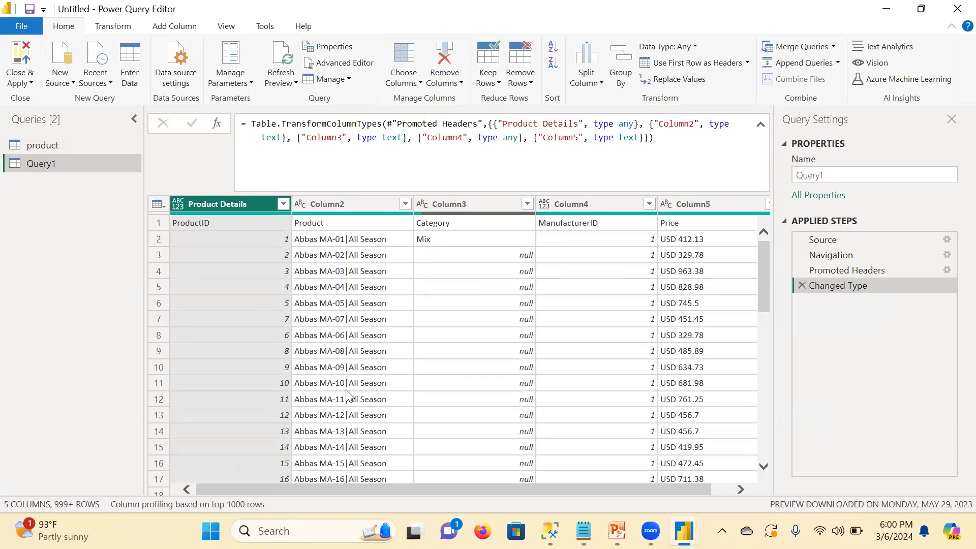
left_click(70, 145)
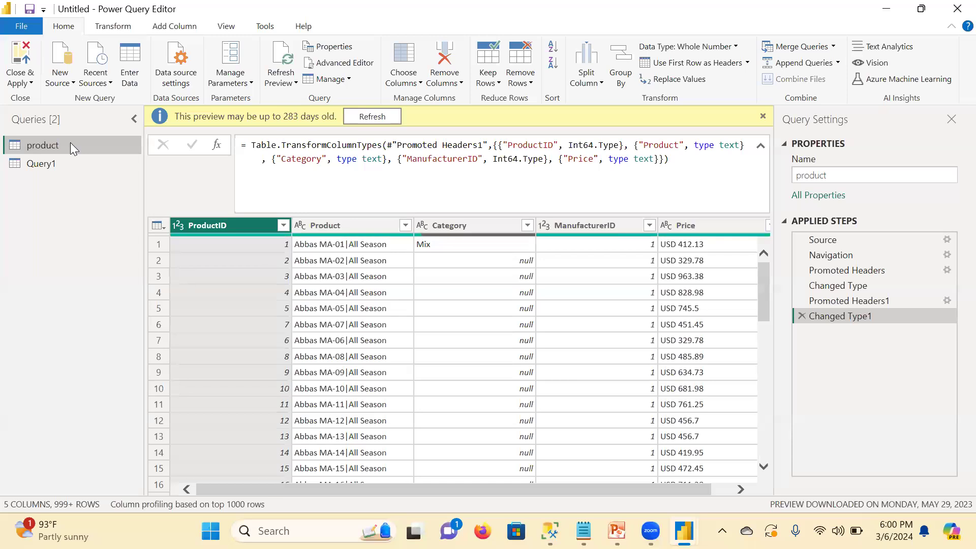
left_click(74, 160)
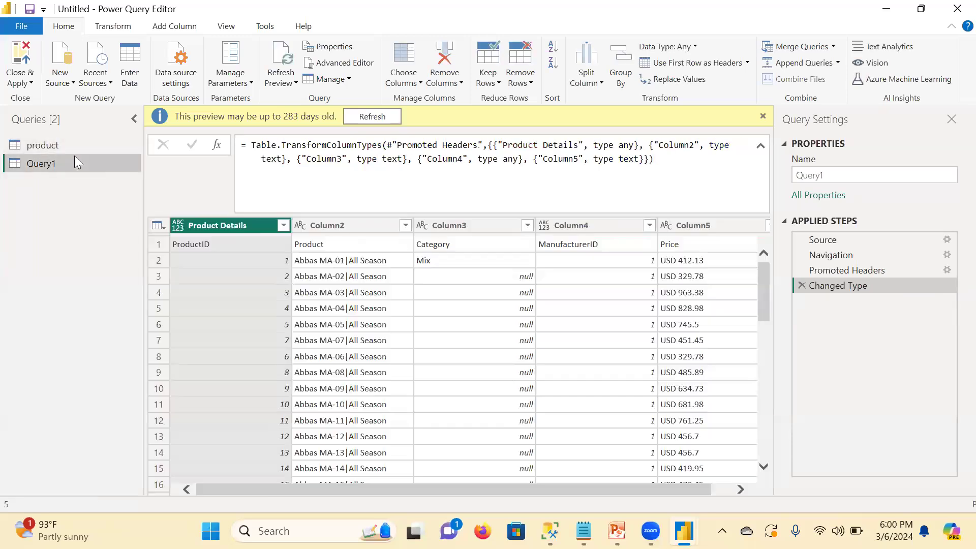
- Examine the blank form for entering a table manually, and close it without creating a table
left_click(132, 83)
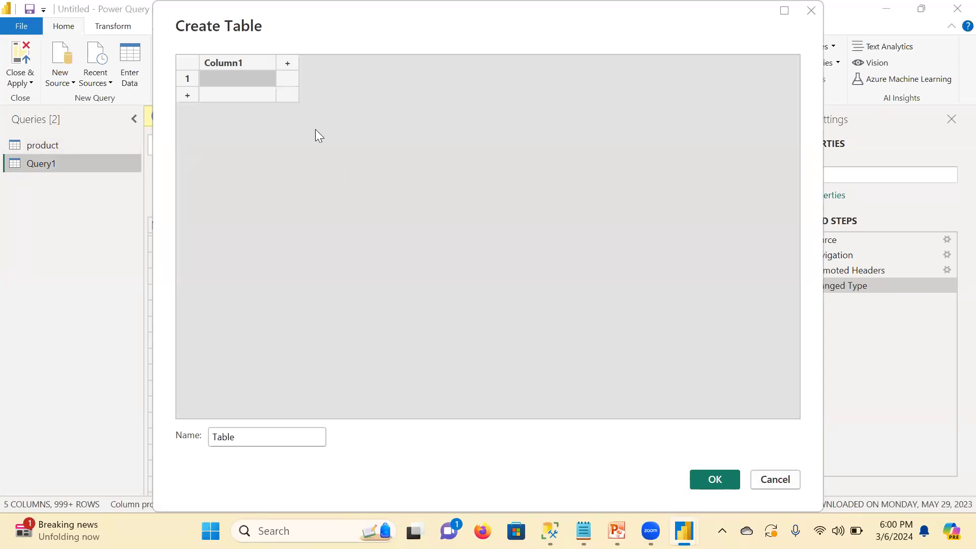
left_click(774, 480)
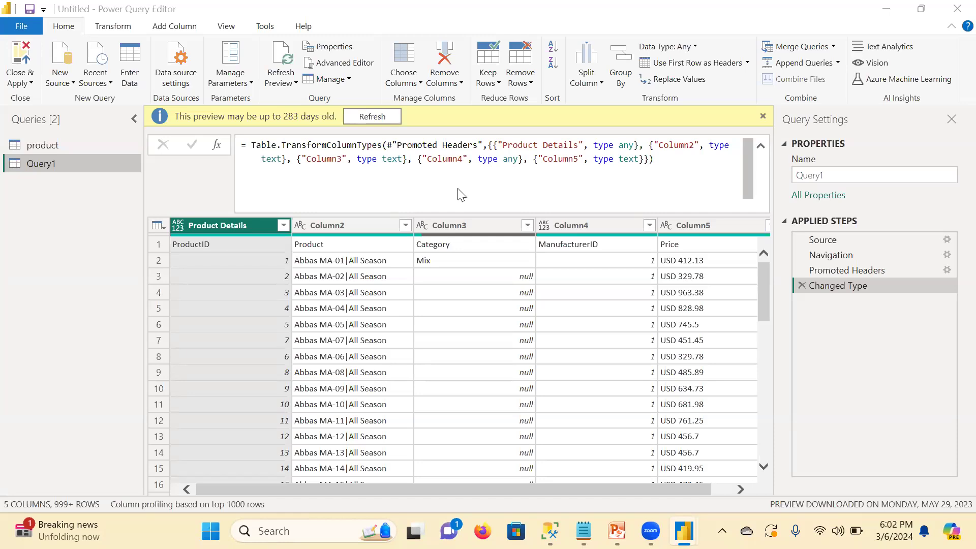
- Switch to the PowerPoint slide show and advance from the agenda through the Power Query Editor slide to the SQL Topics slide
key("alt+Tab")
key("alt+Tab")
key("alt+Tab")
key("alt+Tab")
key("alt+Tab")
key("alt+Tab")
key("alt+Tab")
key("alt+Tab")
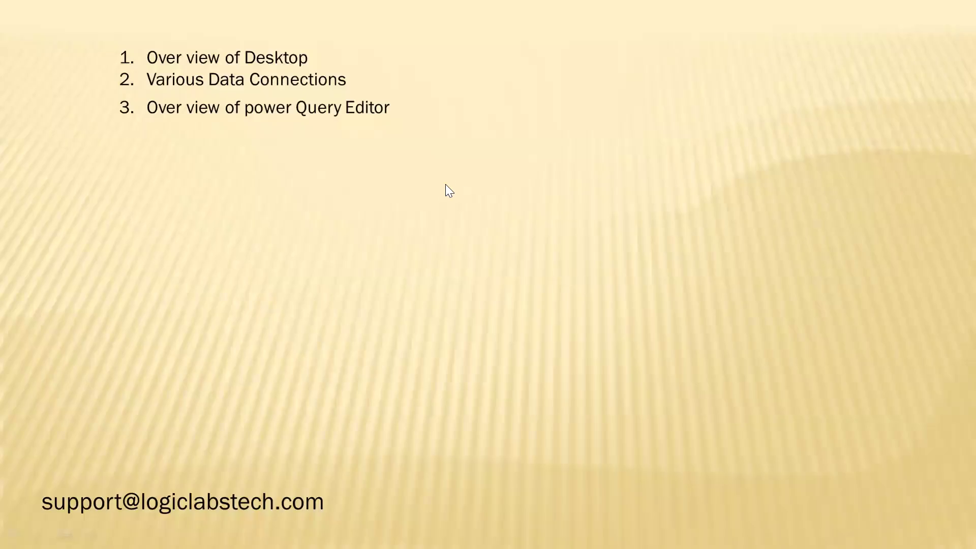
key("Right")
key("Right")
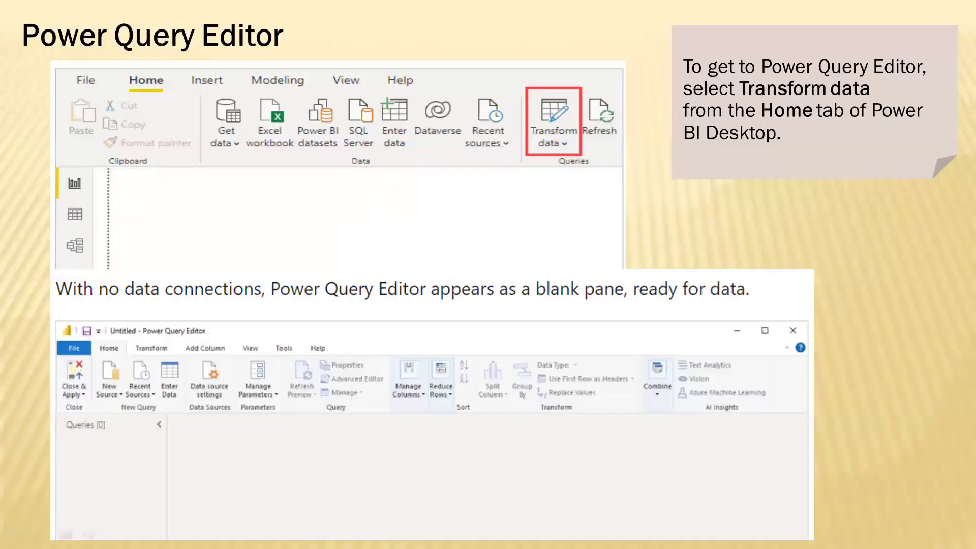
key("Right")
key("Right")
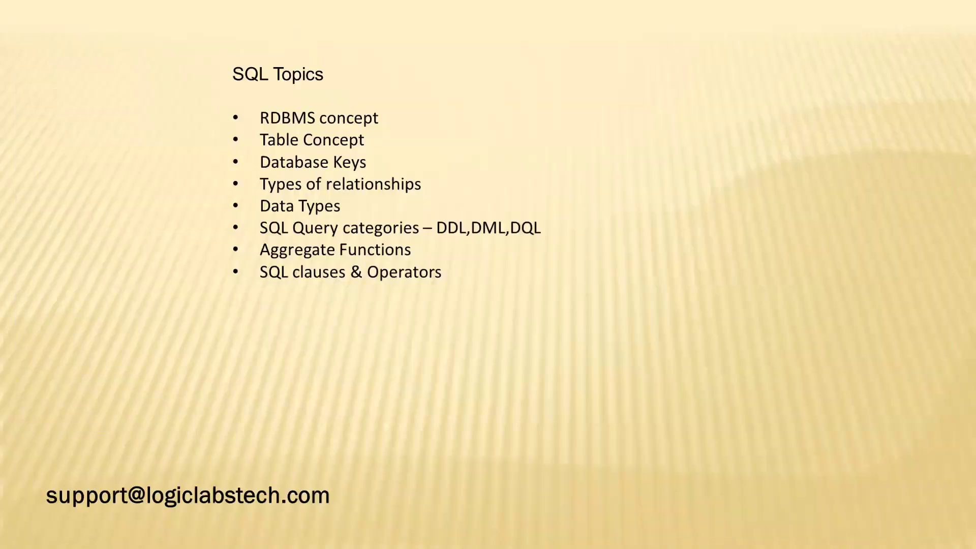